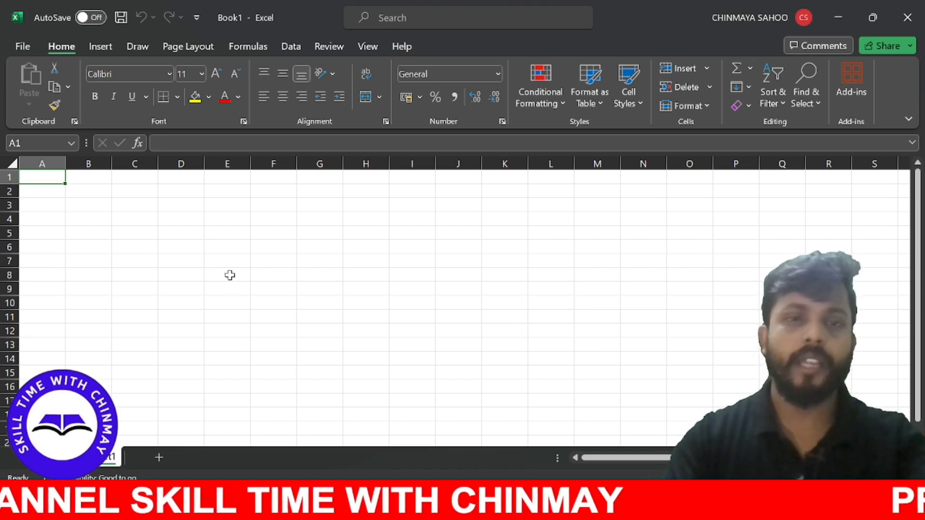
- Enter the heading "sl no" in A1 and the serial numbers 1 to 5 in A2:A6
ctrl+scroll(380, 369, up, 5)
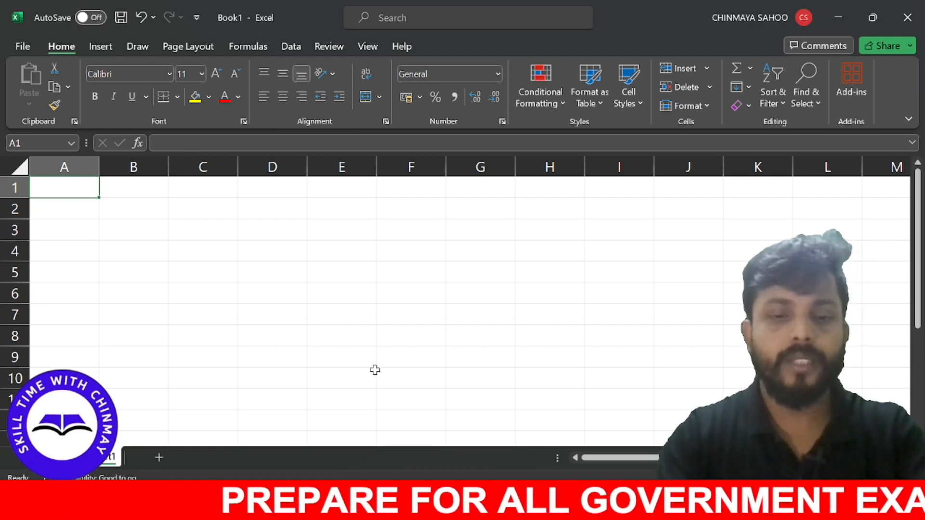
text(sl no)
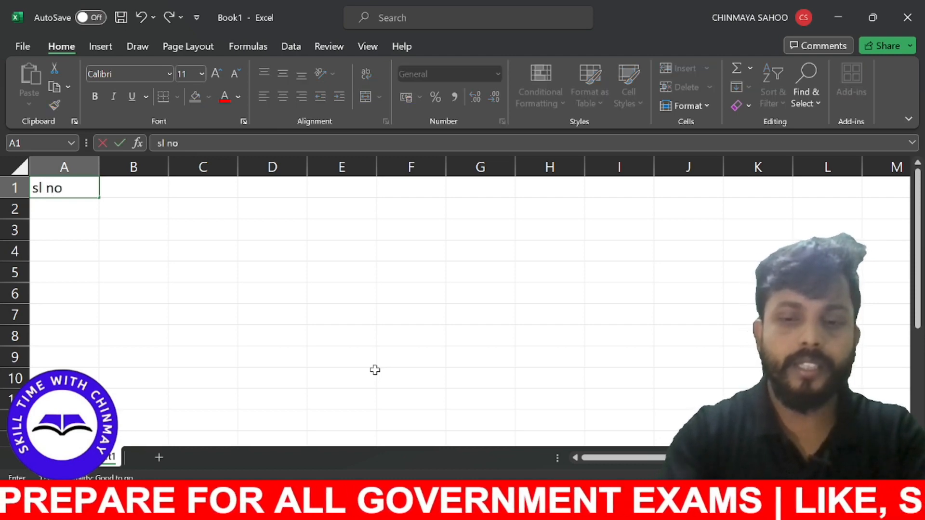
key(Return)
text(1)
key(Return)
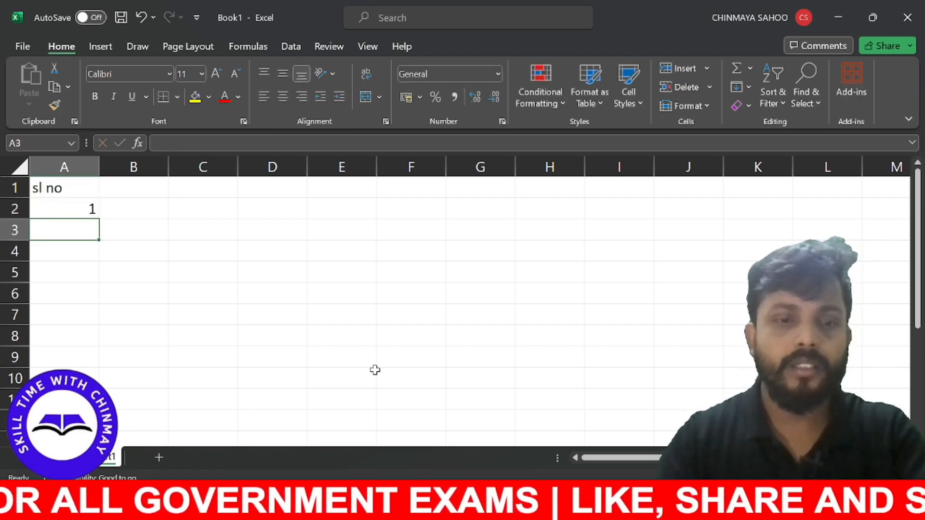
text(2)
key(Return)
text(3)
key(Return)
key(Return)
key(Up)
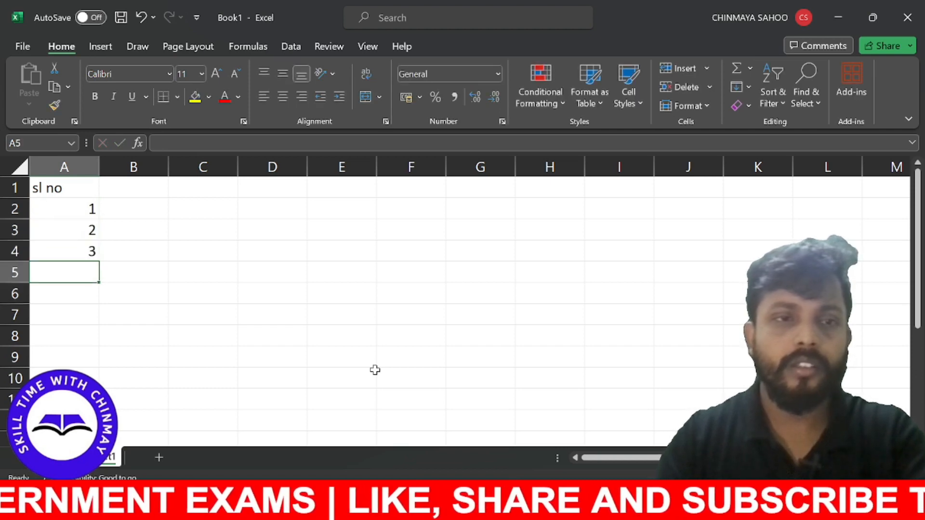
text(4)
key(Return)
text(5)
key(Tab)
- Add the column headings "Name" in B1 and "Mark" in C1
key(Up)
key(Up)
key(Up)
key(Up)
key(Up)
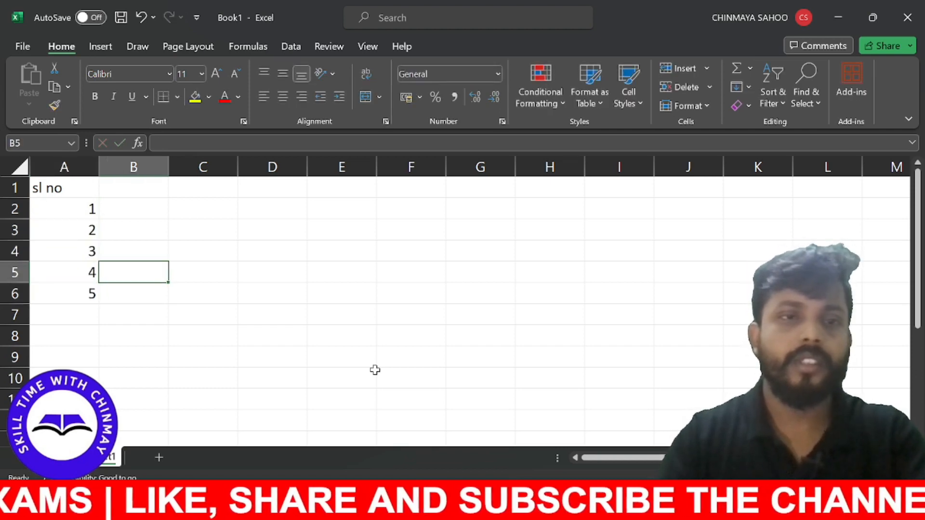
text(name)
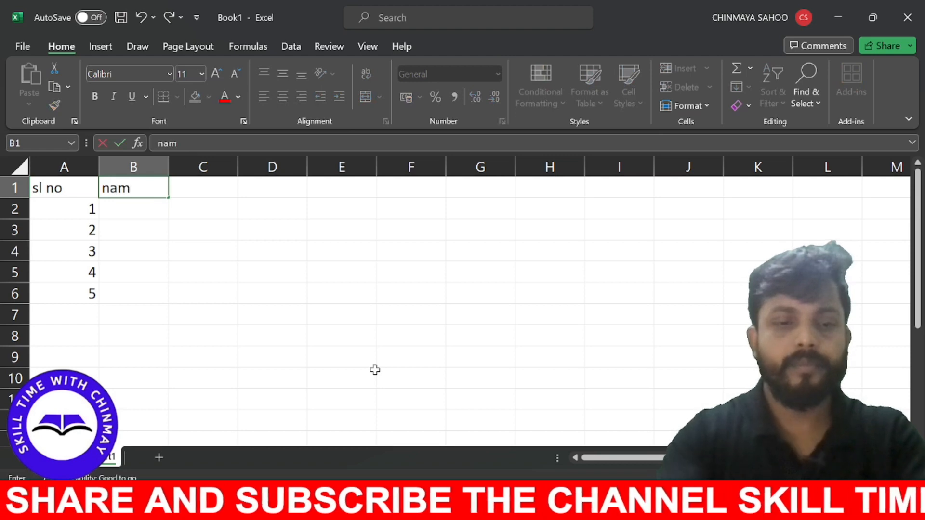
key(BackSpace)
key(BackSpace)
key(BackSpace)
key(BackSpace)
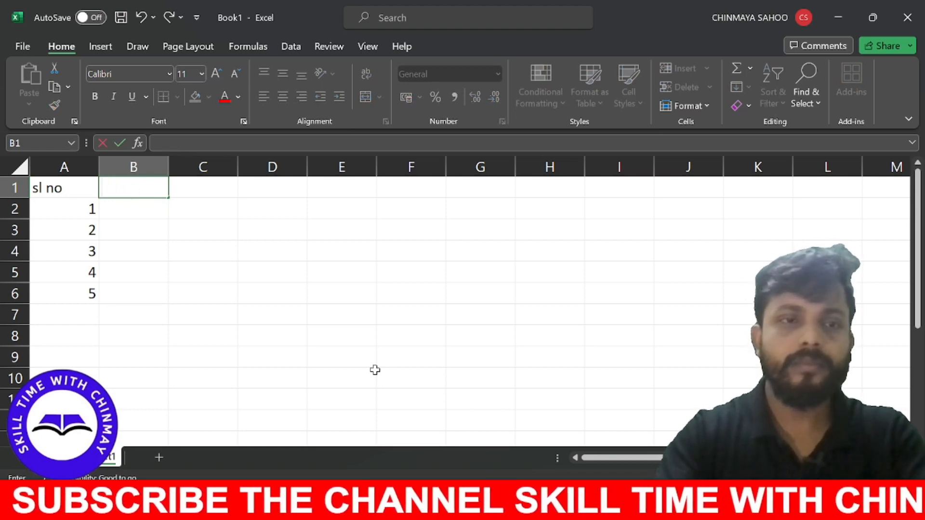
text(M)
key(BackSpace)
text(N)
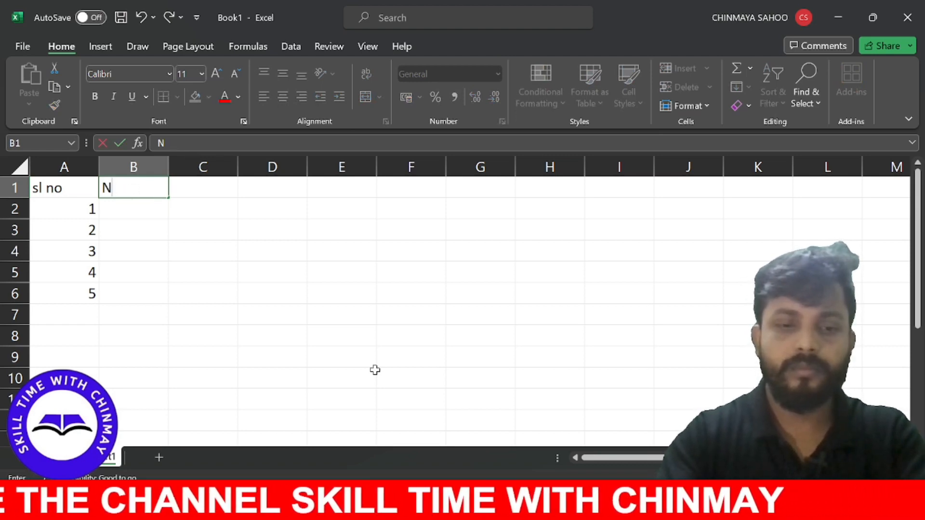
text(ame)
key(Tab)
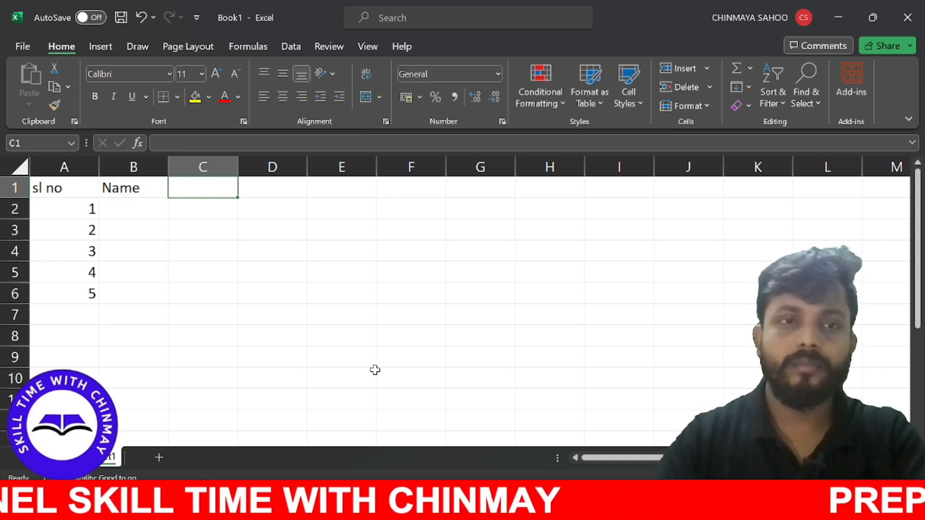
text(Mark)
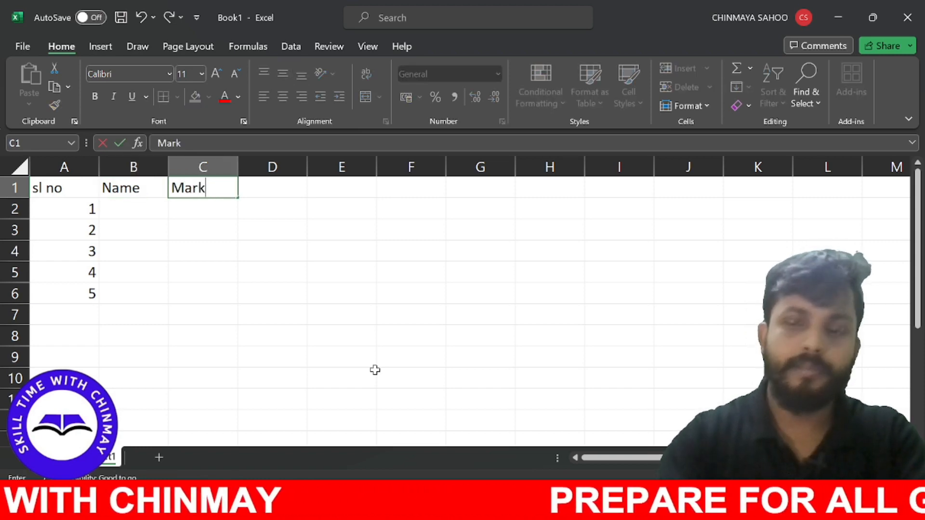
key(Return)
- Fill B2:B6 of the Name column with five students' first names, one per serial number
key(Left)
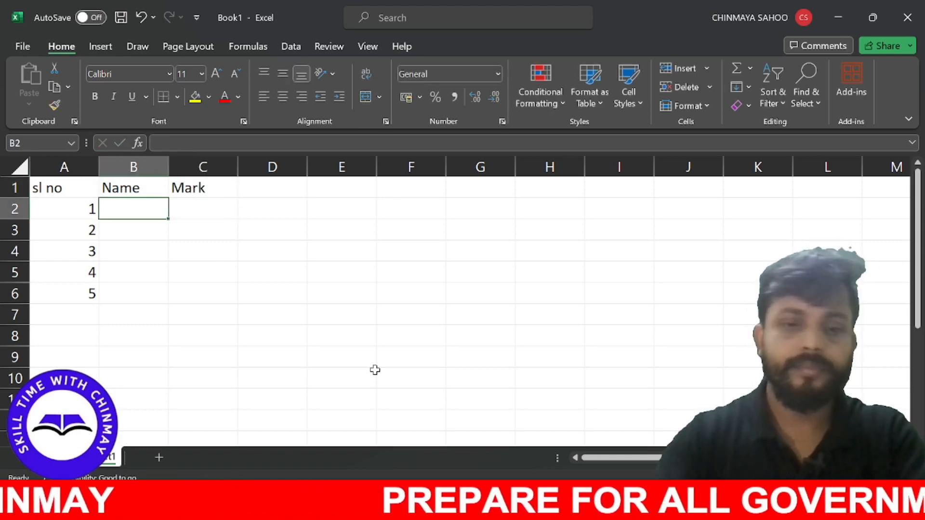
text(Rahul)
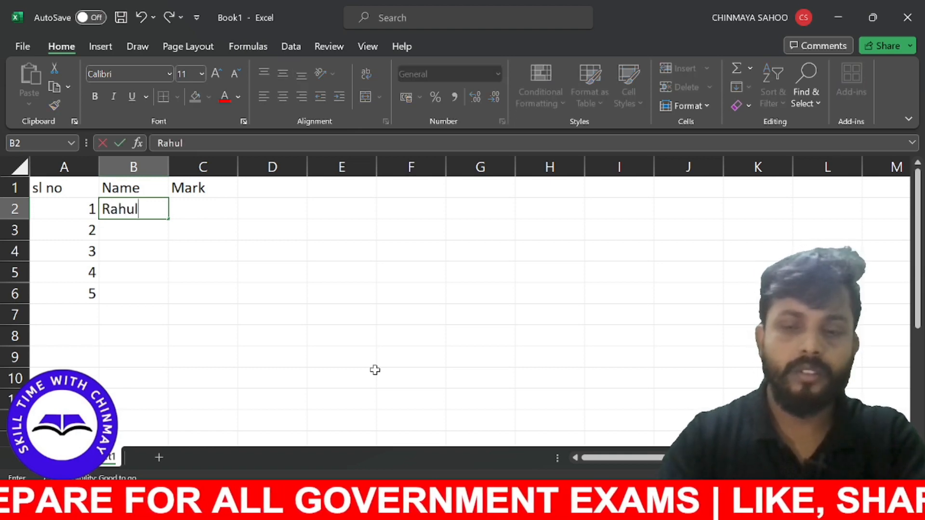
key(Return)
text(Rohan)
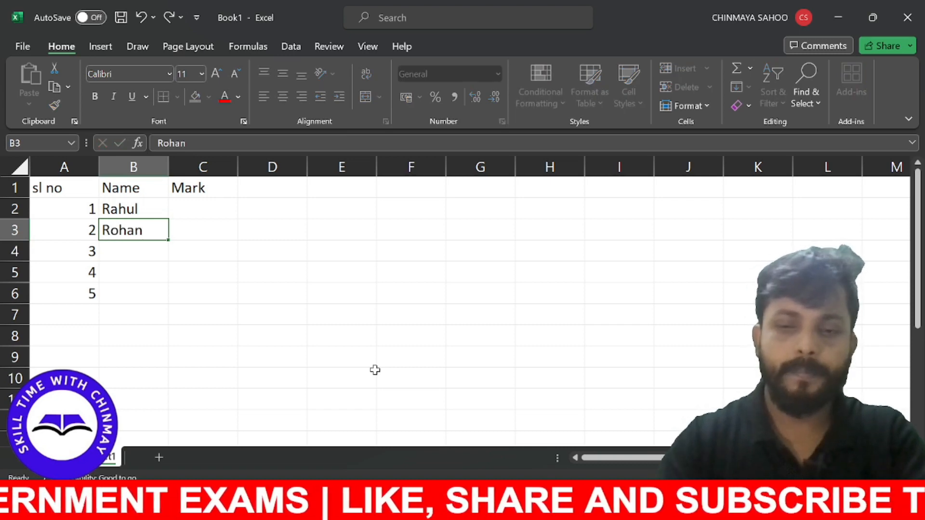
key(Return)
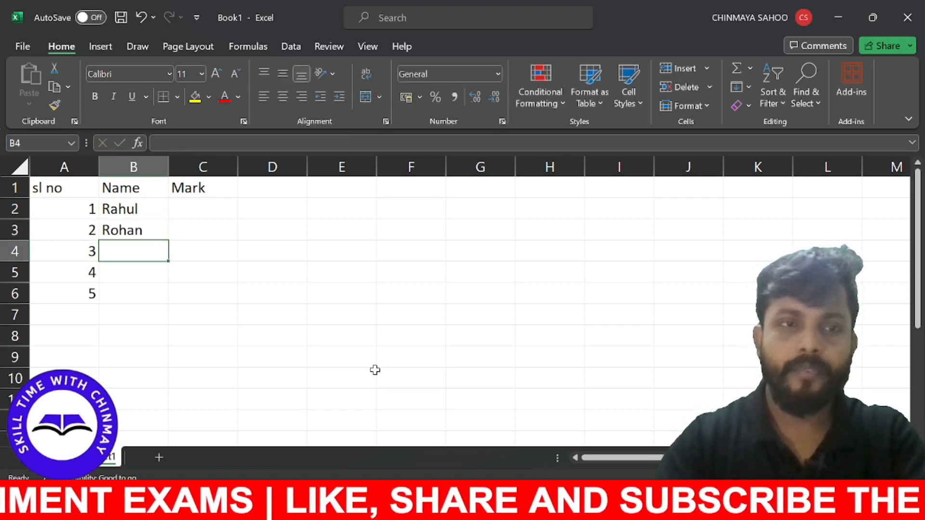
text(Karan)
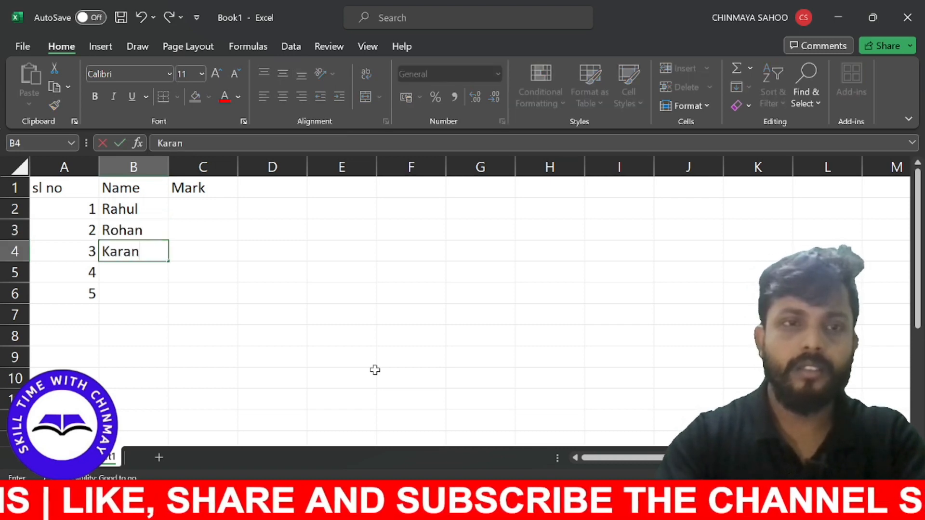
key(Return)
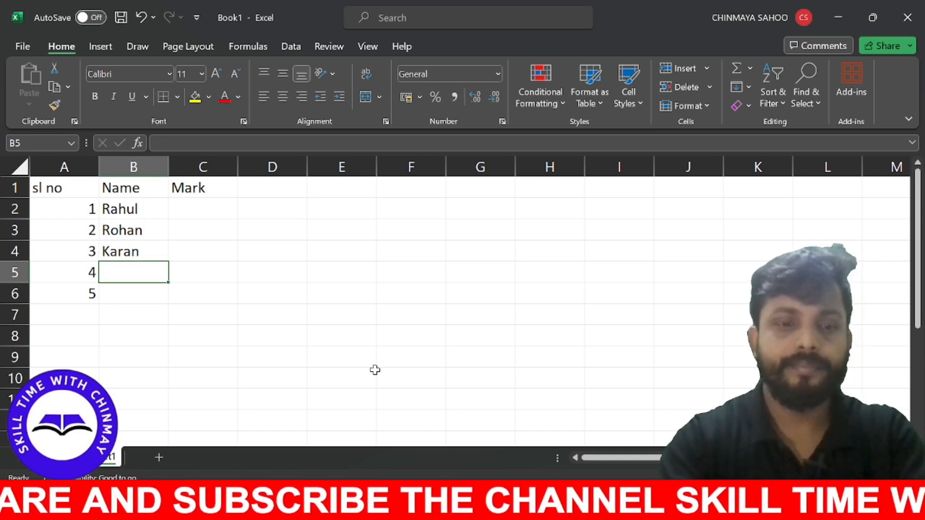
text(H)
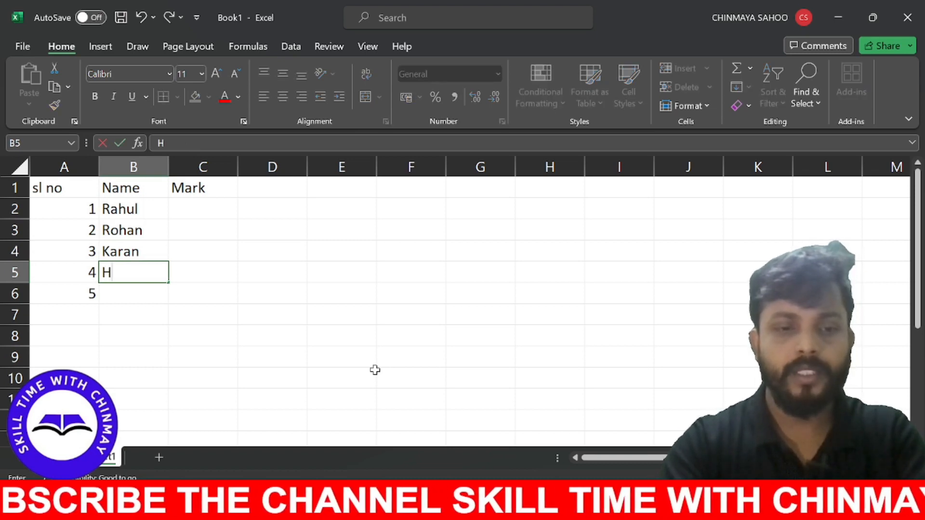
text(ari)
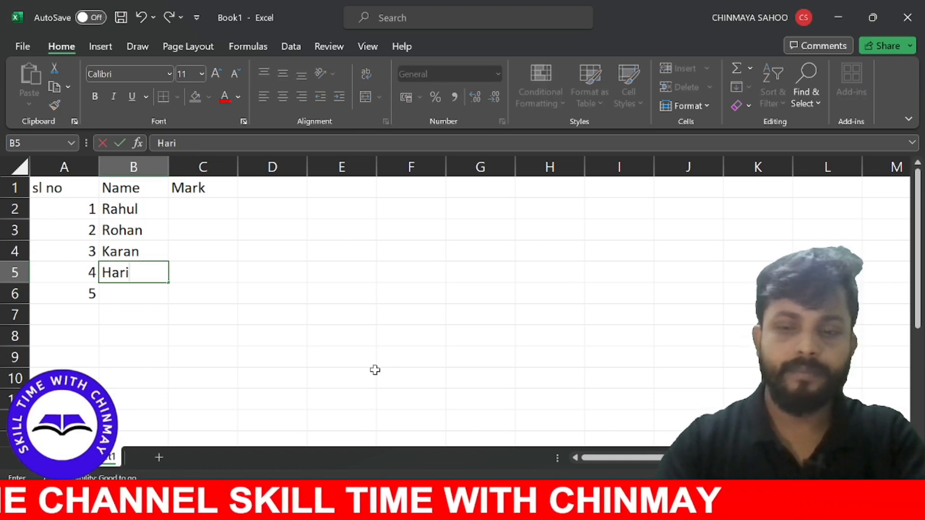
key(Return)
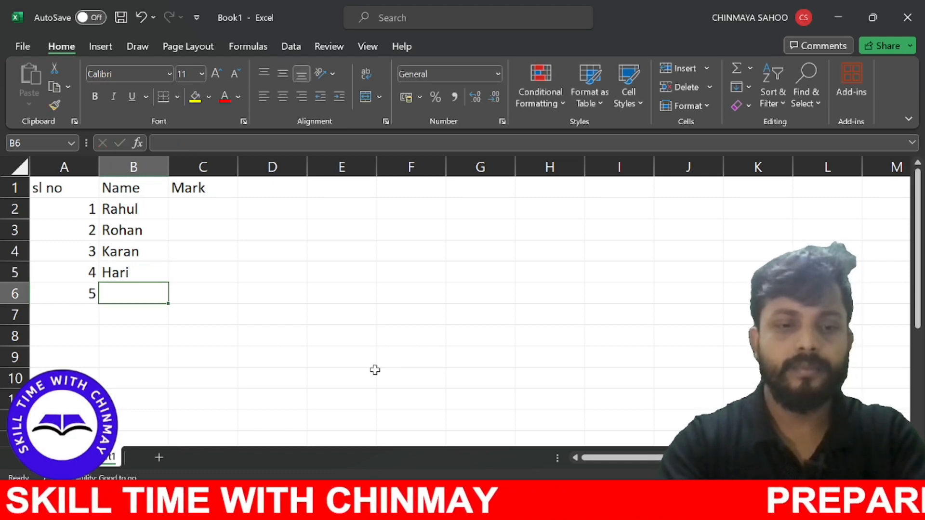
text(Jhon)
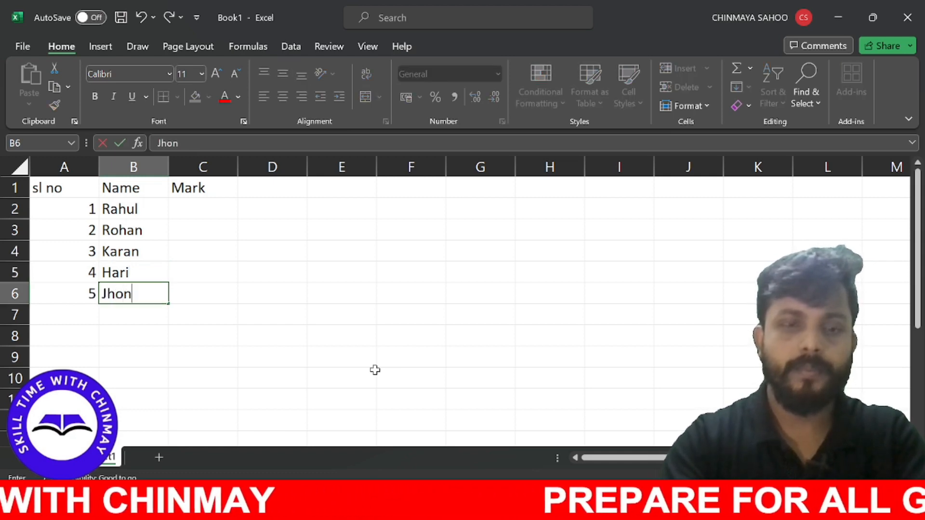
key(Tab)
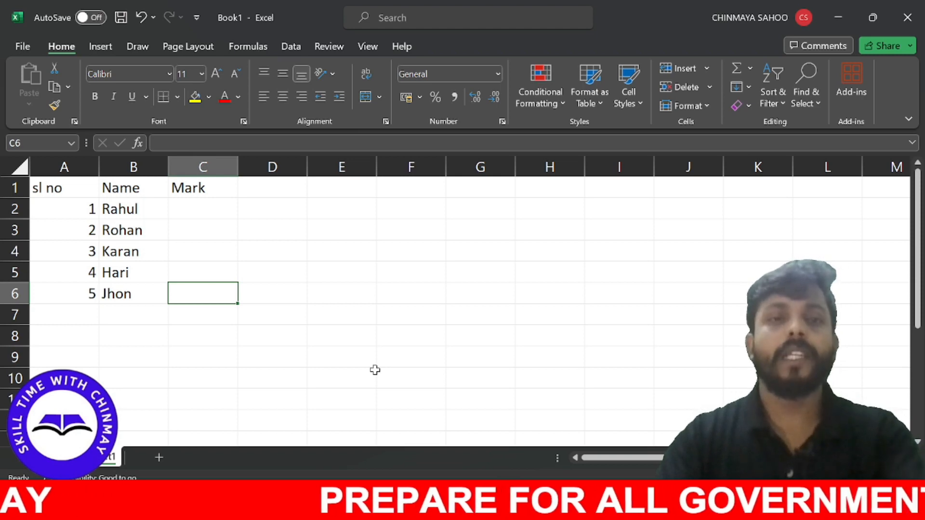
- Enter the marks 346, 456, 435, 476 and 487 in C2:C6
key(Up)
key(Up)
key(Up)
key(Up)
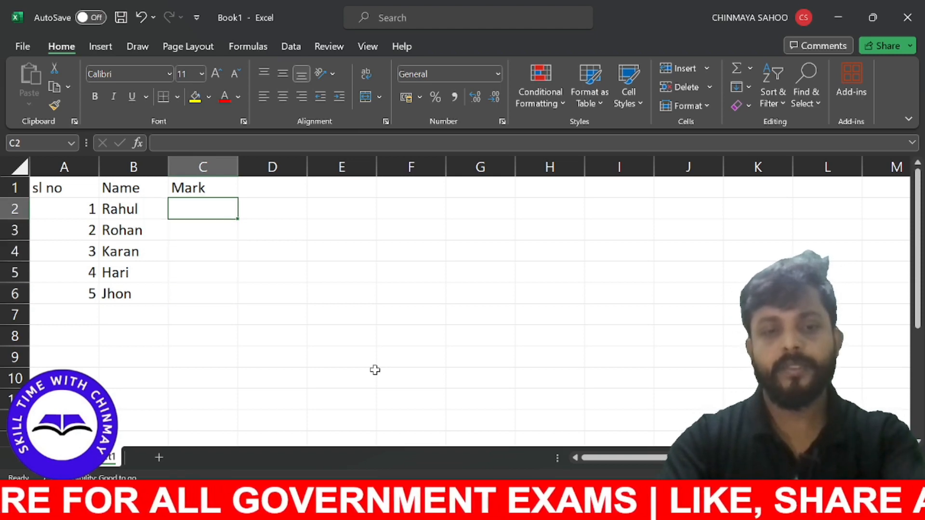
text(346)
key(Return)
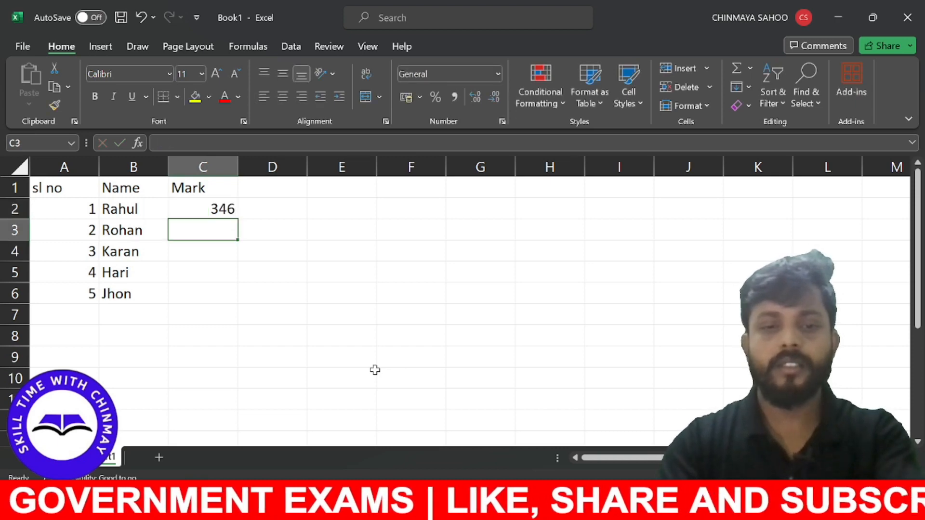
text(456)
key(Return)
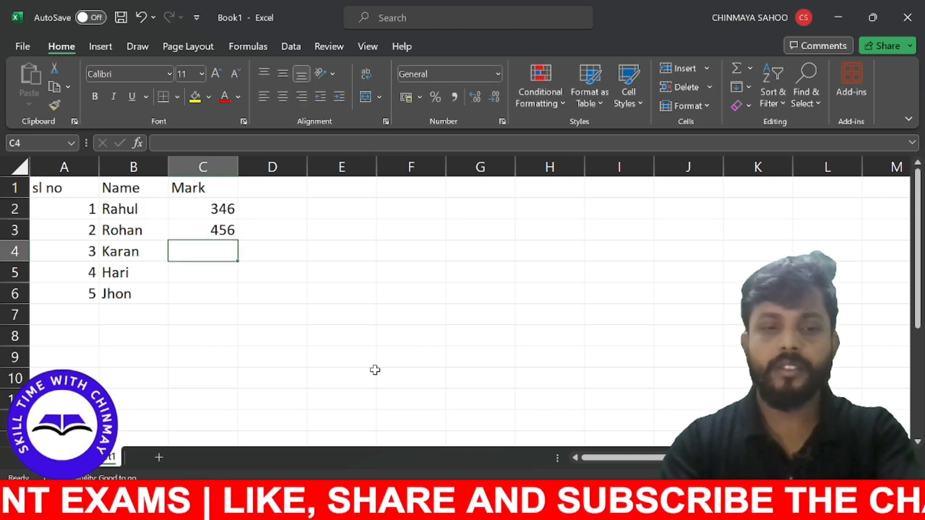
text(435)
key(Return)
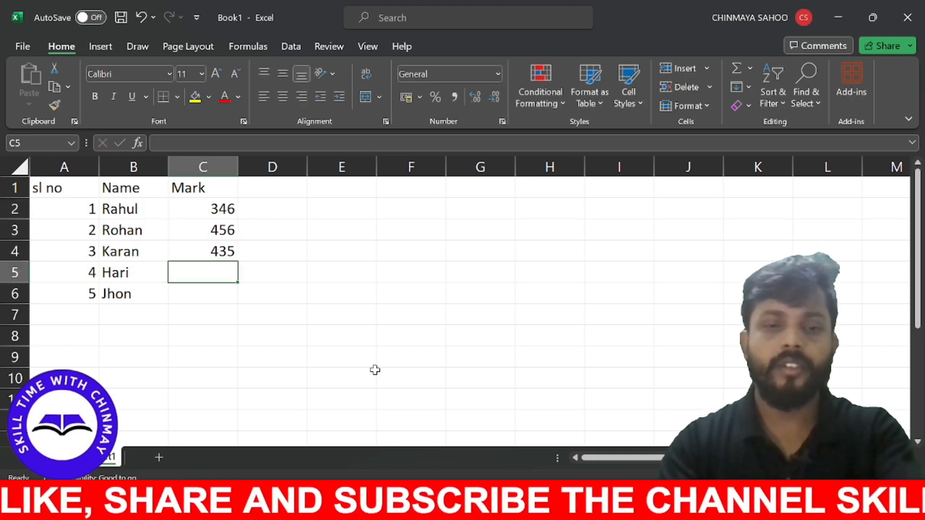
text(476)
key(Return)
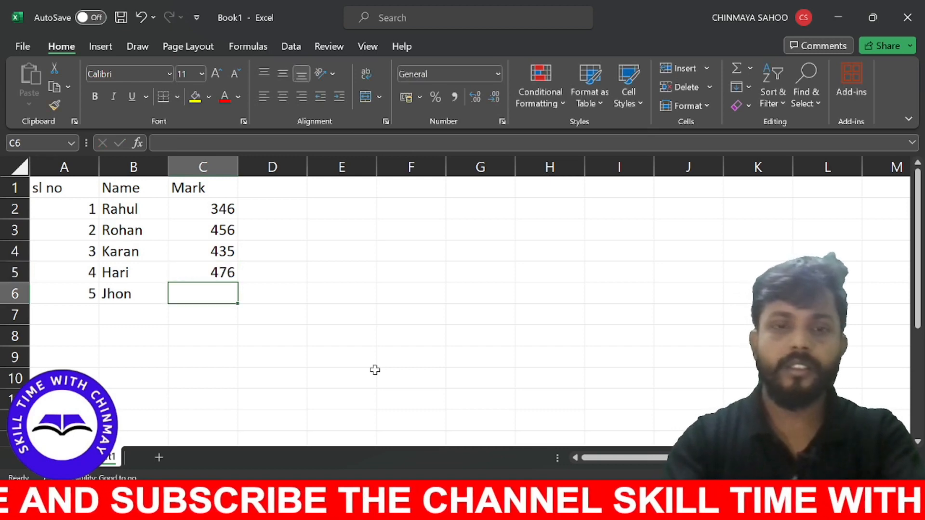
text(4)
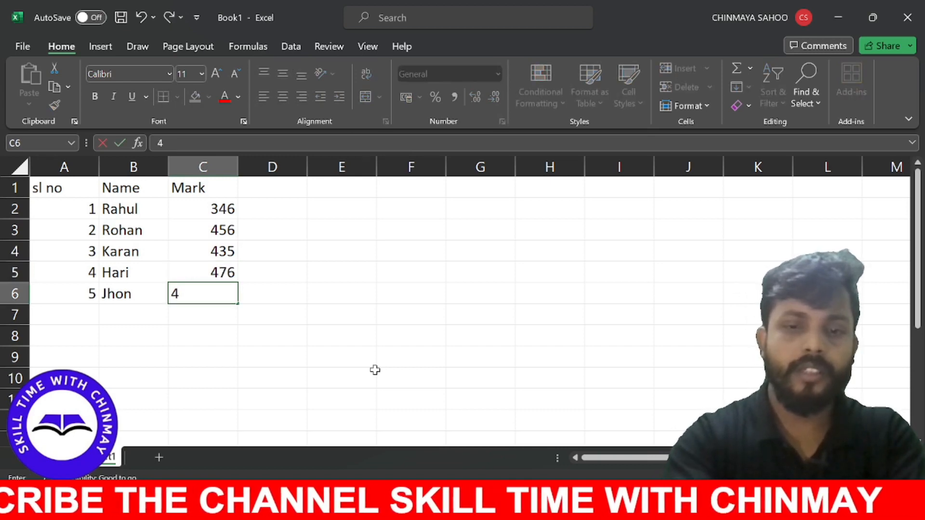
text(87)
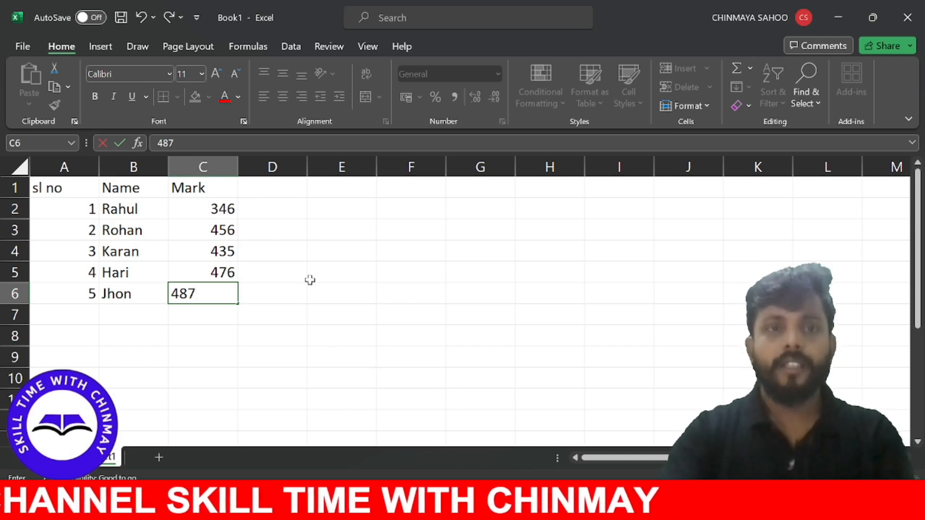
click(260, 208)
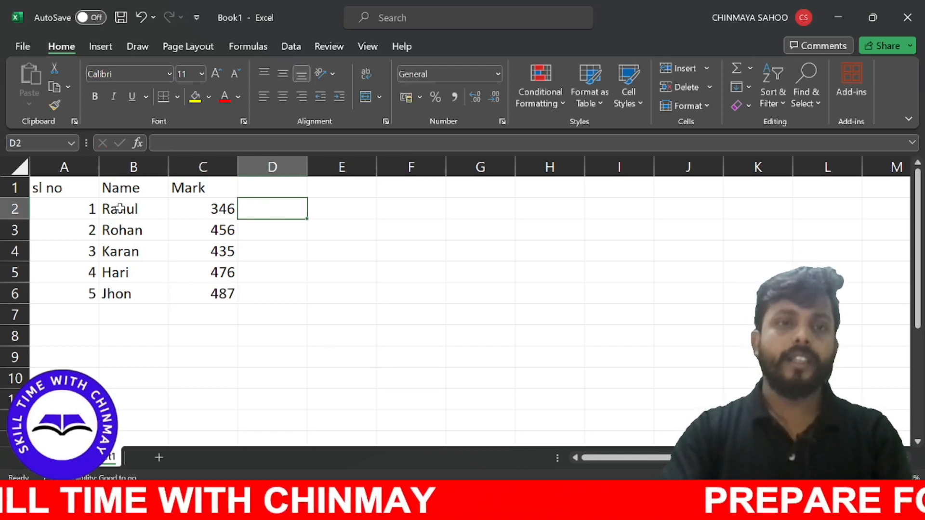
- Format the table A1:C6 with the Calibri body font at size 14
click(48, 193)
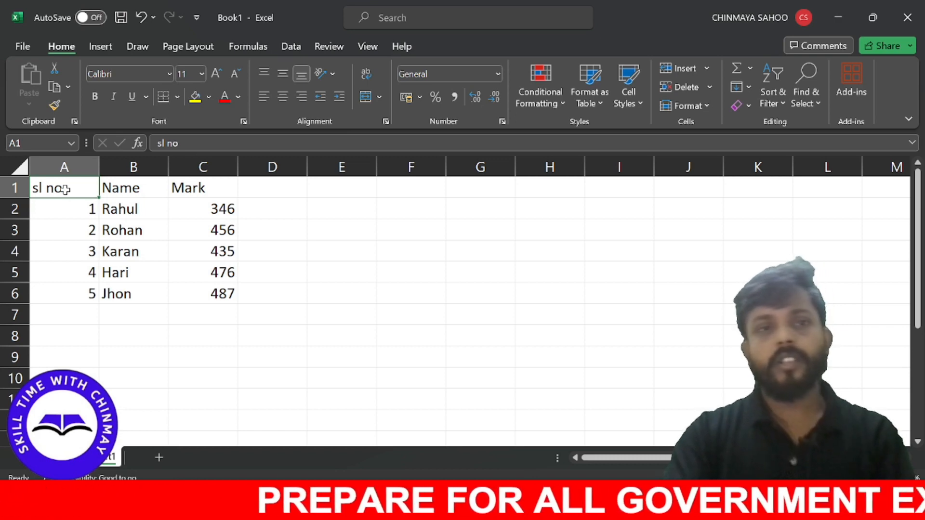
drag(74, 186, 215, 290)
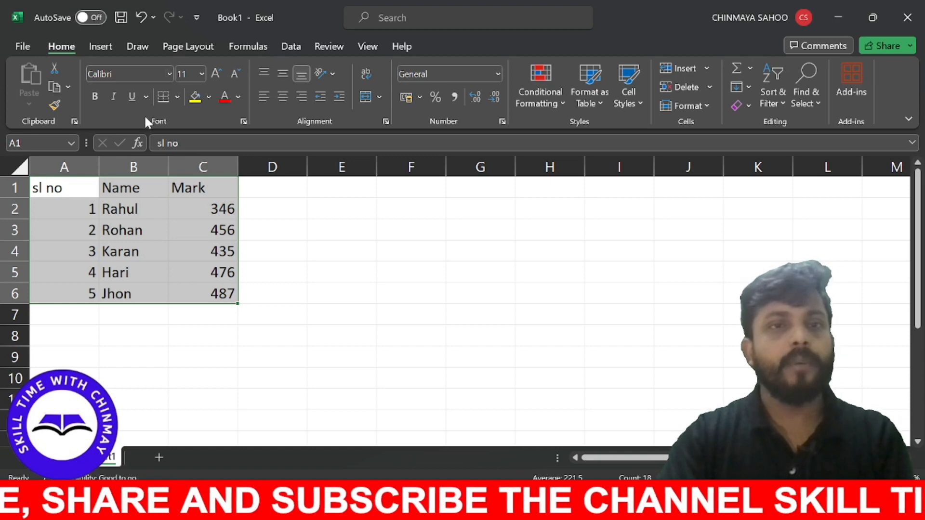
click(168, 74)
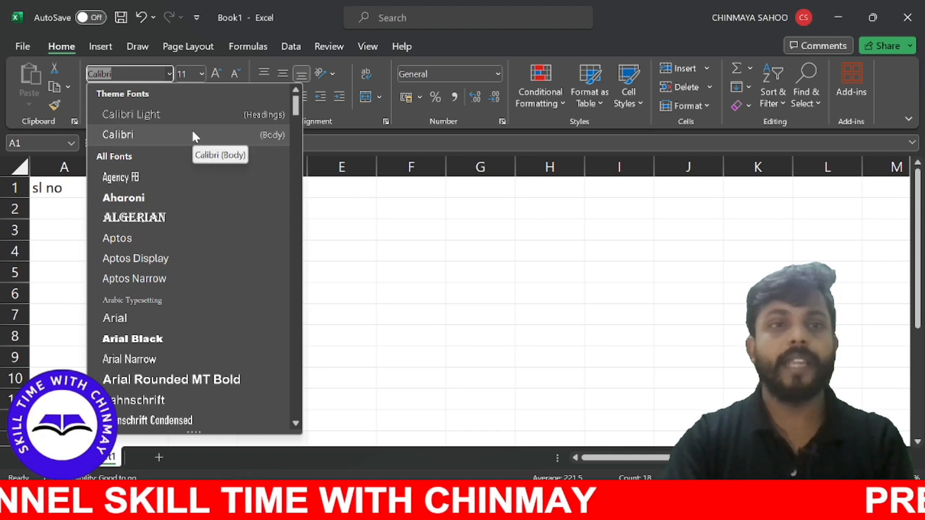
click(192, 132)
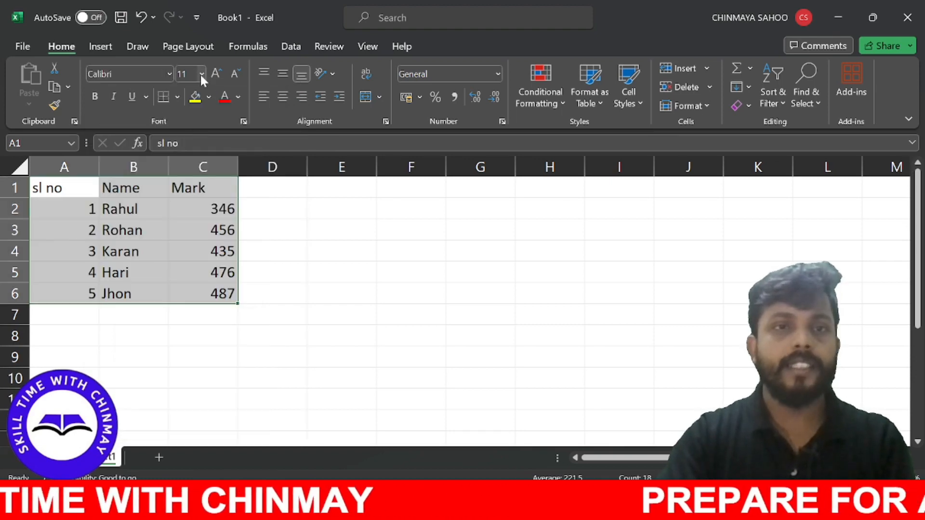
click(201, 73)
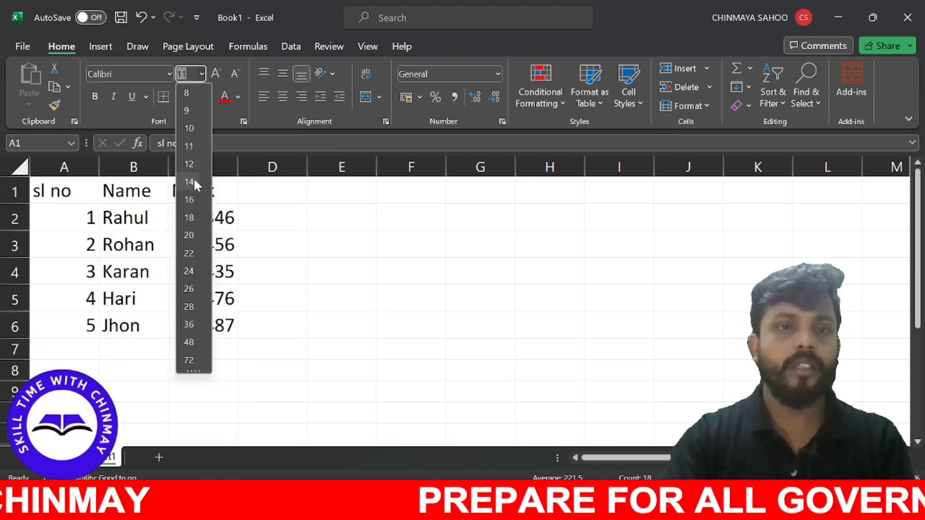
click(189, 182)
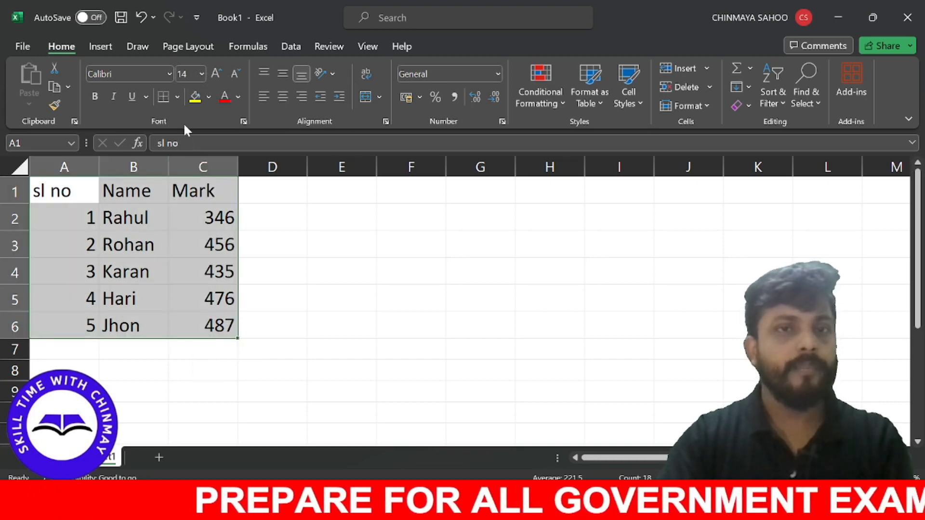
- Set the font colour of the whole marks table, A1:C6, to standard red
click(237, 95)
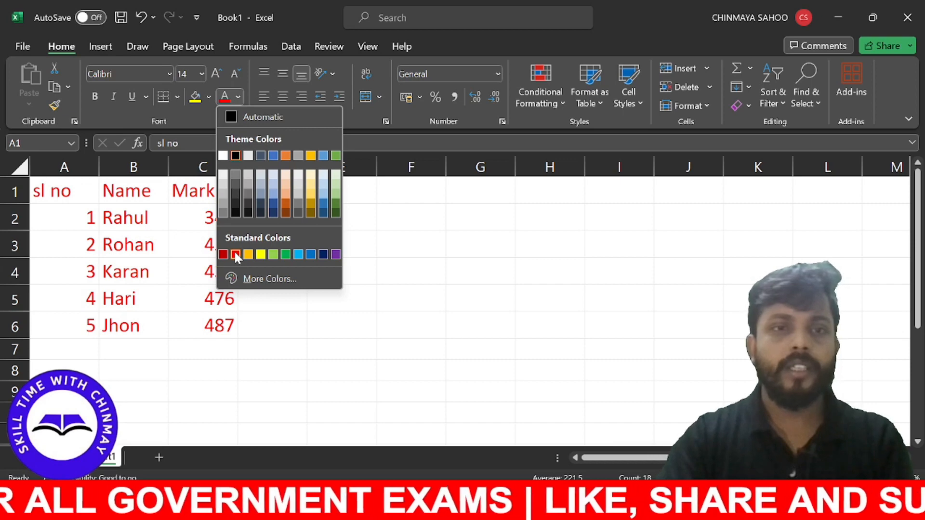
click(235, 254)
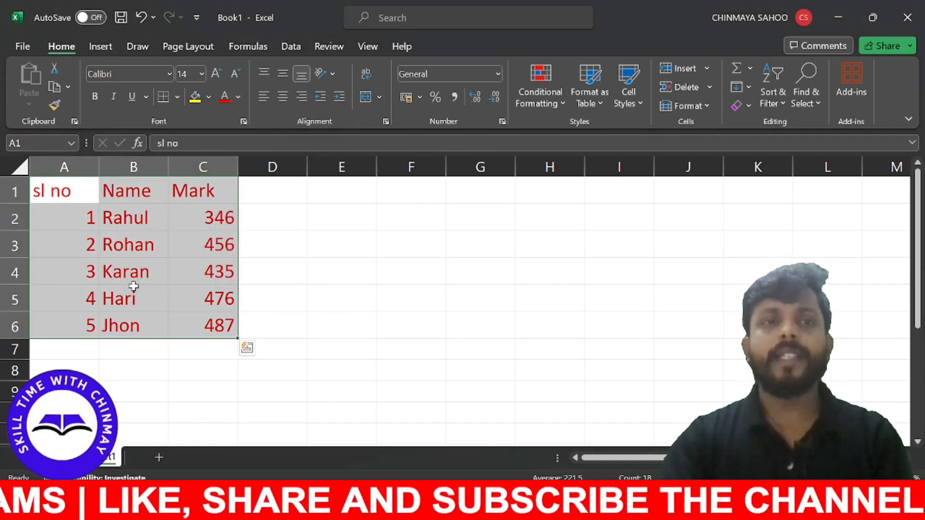
click(287, 258)
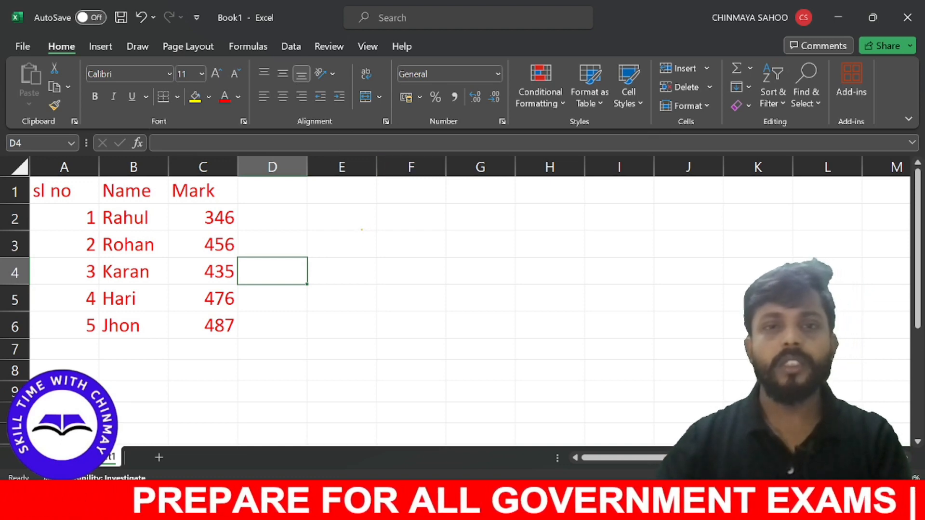
- Handwrite the word "COPY" in yellow ink over cells E2:F3, beside the marks table
mouse_move(363, 223)
mouse_down()
mouse_move(368, 237)
mouse_move(372, 224)
mouse_up()
mouse_move(384, 220)
mouse_down()
mouse_move(389, 239)
mouse_move(388, 229)
mouse_up()
mouse_move(396, 220)
mouse_down()
mouse_move(376, 248)
mouse_move(434, 230)
mouse_up()
- Underline the handwritten word with a wavy red line and draw an arrow from it to a circled "A+B" around F4:G5
click(170, 83)
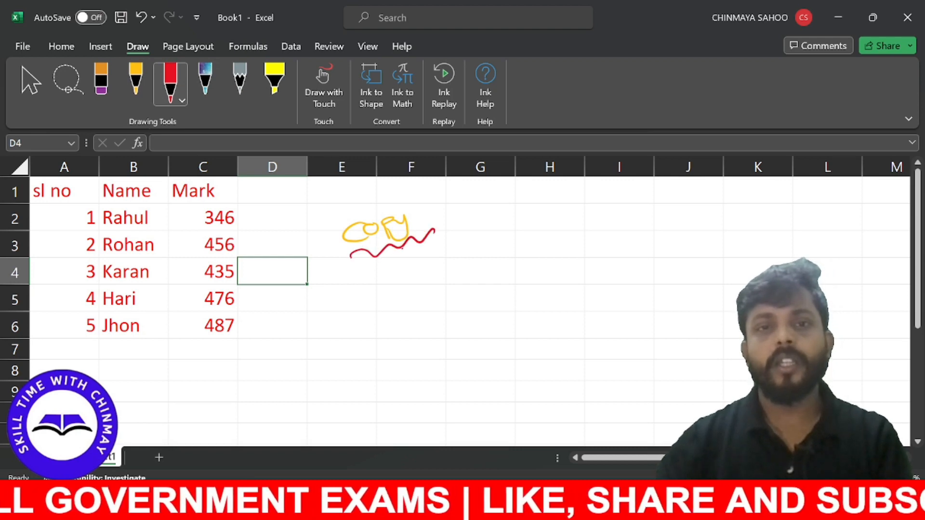
mouse_move(370, 251)
mouse_down()
mouse_move(397, 281)
mouse_move(387, 304)
mouse_move(462, 282)
mouse_up()
drag(456, 278, 466, 290)
mouse_move(466, 277)
mouse_down()
mouse_move(466, 290)
mouse_move(482, 289)
mouse_up()
mouse_move(480, 256)
mouse_down()
mouse_move(412, 289)
mouse_move(481, 254)
mouse_move(414, 270)
mouse_up()
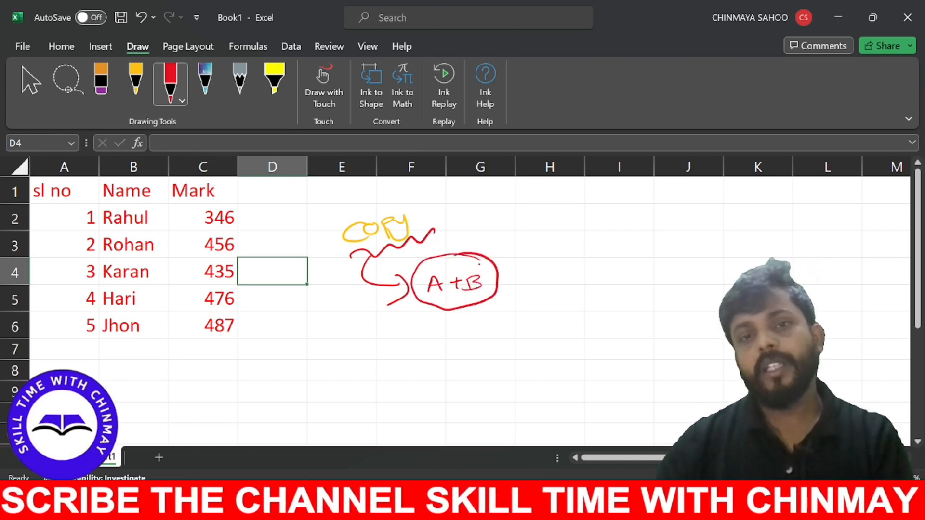
- Draw a red arrow from the circled "A+B" to a second circled "A+B" around I4:J4 and label the arrow "copy"
click(487, 289)
mouse_move(483, 255)
mouse_down()
mouse_move(501, 236)
mouse_move(637, 241)
mouse_move(592, 271)
mouse_move(643, 260)
mouse_move(673, 277)
mouse_move(704, 263)
mouse_up()
mouse_move(458, 249)
mouse_down()
mouse_move(434, 255)
mouse_move(507, 289)
mouse_move(374, 260)
mouse_up()
mouse_move(481, 257)
mouse_down()
mouse_move(523, 225)
mouse_move(644, 248)
mouse_up()
mouse_move(586, 262)
mouse_down()
mouse_move(641, 249)
mouse_move(599, 281)
mouse_move(560, 244)
mouse_up()
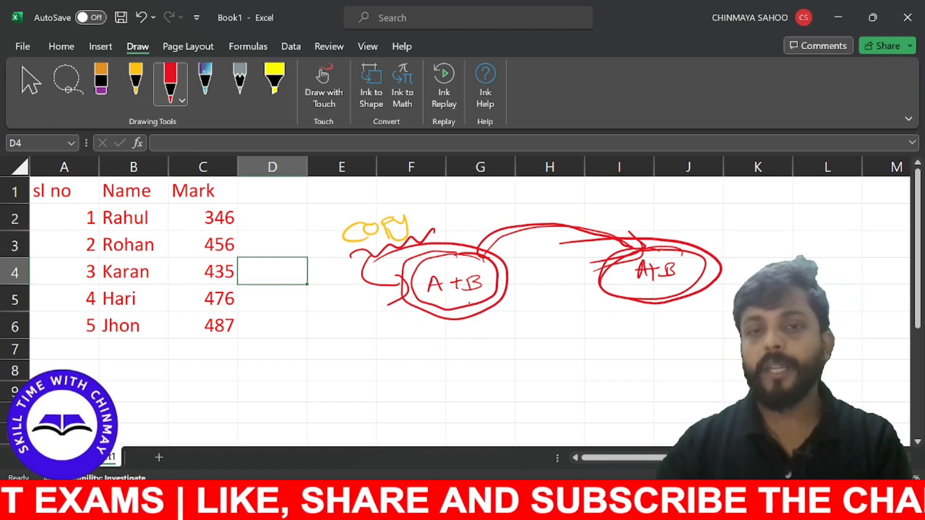
drag(548, 202, 545, 217)
drag(559, 206, 568, 222)
drag(568, 205, 570, 212)
drag(581, 205, 590, 226)
- With the galaxy pen, draw a curved arrow from beneath the first "A+B" towards I7 and a cross below that circle
click(204, 82)
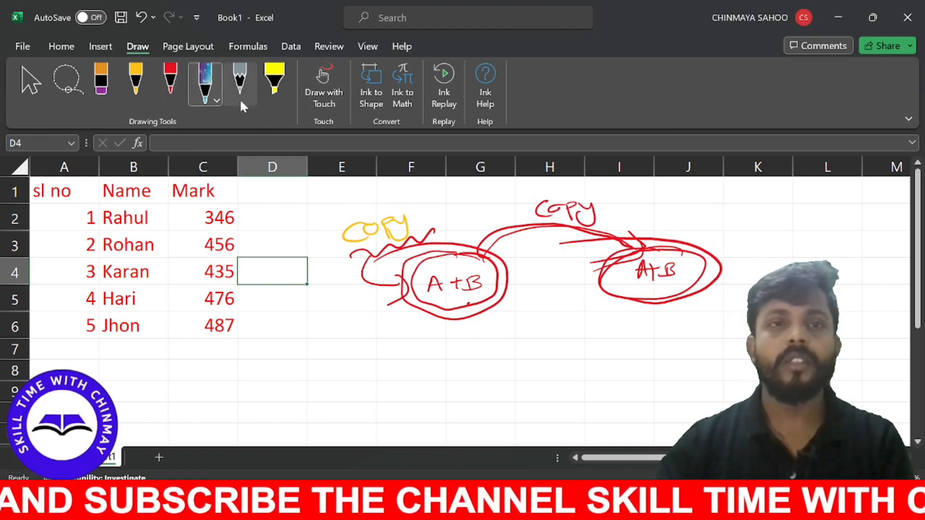
mouse_move(475, 307)
mouse_down()
mouse_move(546, 359)
mouse_move(627, 343)
mouse_up()
drag(460, 305, 419, 342)
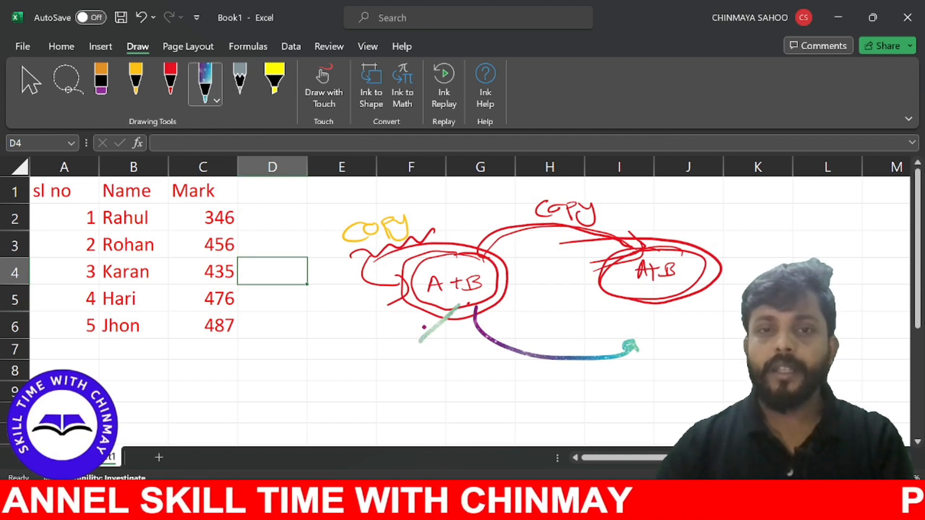
drag(417, 306, 471, 351)
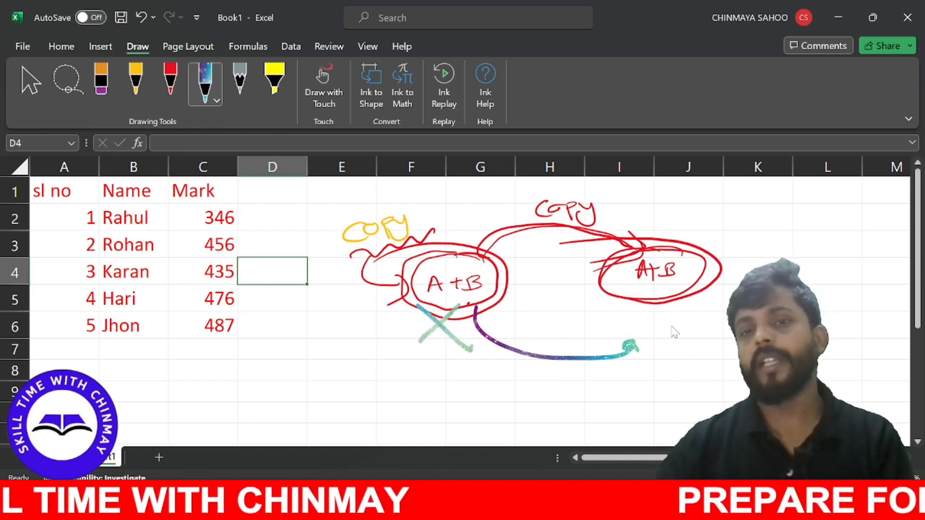
- Write a boxed "A+B" in galaxy ink around J6 at the curved arrow's end, then clear all the ink
mouse_move(661, 338)
mouse_down()
mouse_move(690, 325)
mouse_move(694, 337)
mouse_up()
drag(694, 336, 722, 346)
drag(619, 317, 747, 340)
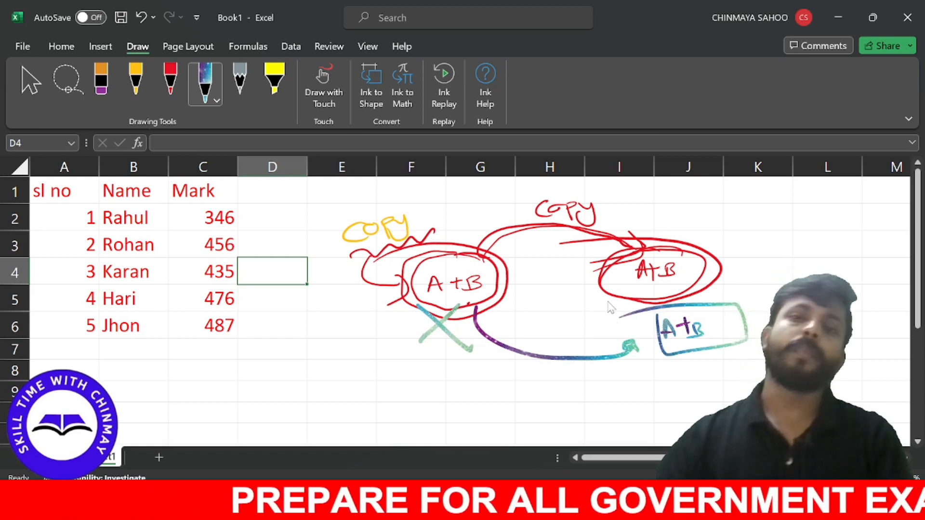
mouse_move(478, 262)
mouse_down()
mouse_move(516, 264)
mouse_move(402, 224)
mouse_move(565, 207)
mouse_up()
mouse_move(505, 231)
mouse_down()
mouse_move(704, 265)
mouse_move(638, 296)
mouse_move(661, 338)
mouse_move(662, 264)
mouse_move(596, 363)
mouse_move(433, 338)
mouse_move(496, 302)
mouse_move(464, 278)
mouse_move(433, 285)
mouse_up()
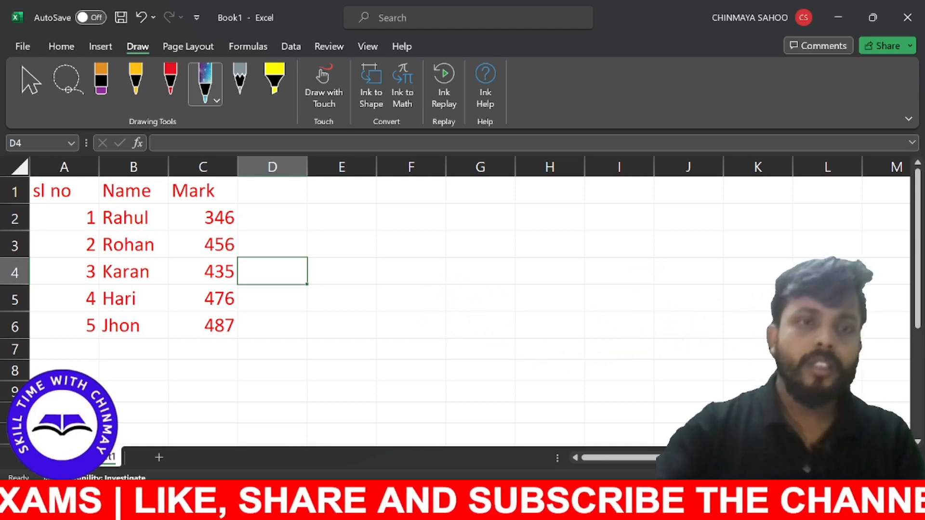
- Copy the first two student rows, A2:C3, and paste them at H3
click(143, 225)
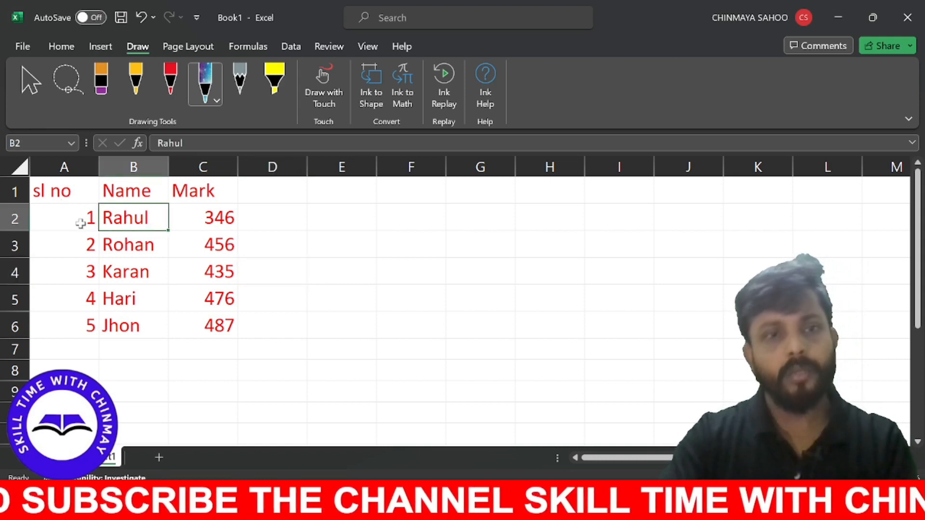
drag(68, 218, 202, 236)
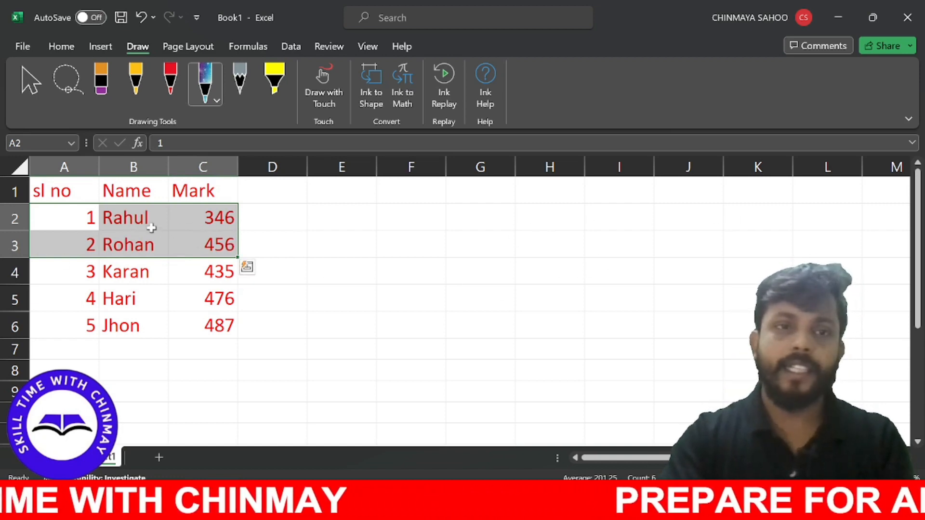
click(62, 47)
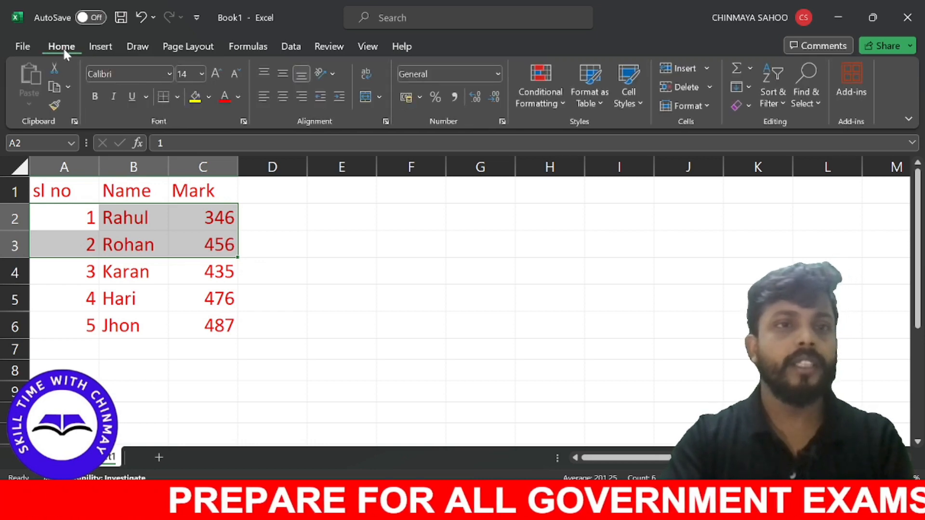
click(52, 89)
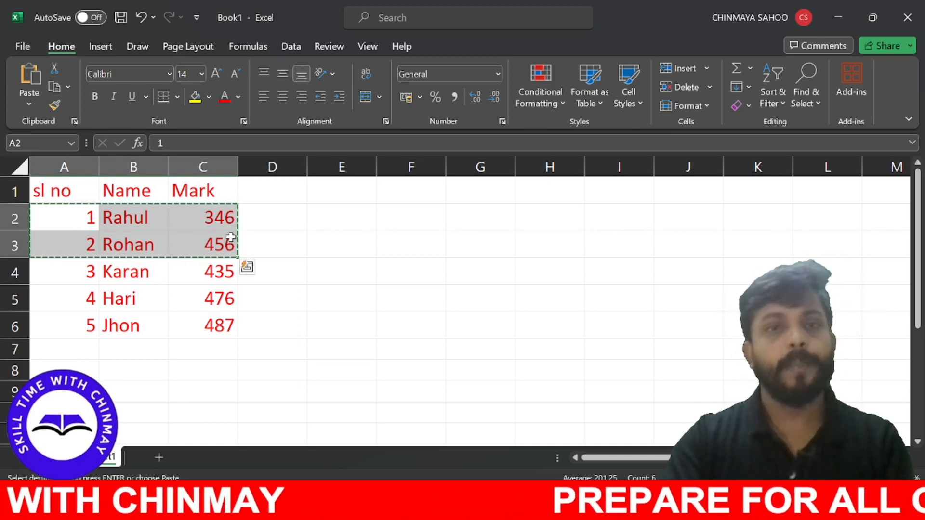
click(552, 248)
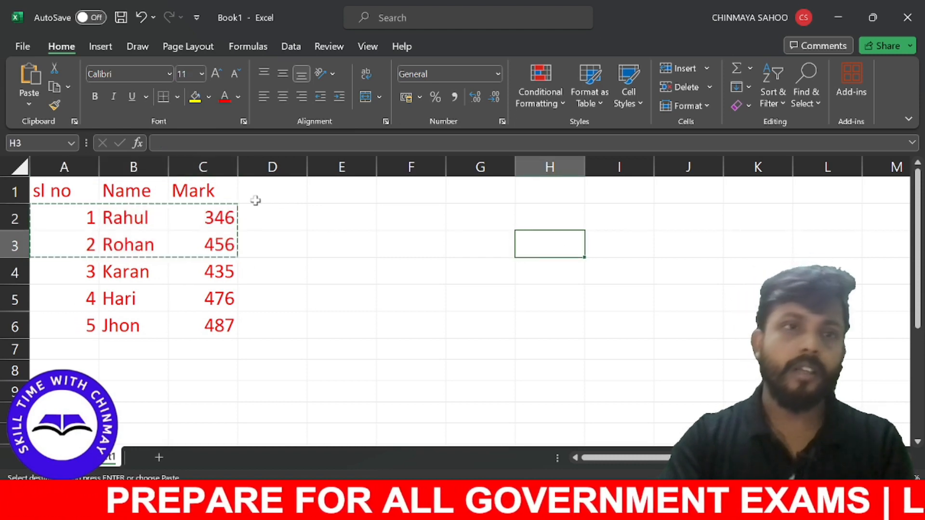
click(25, 74)
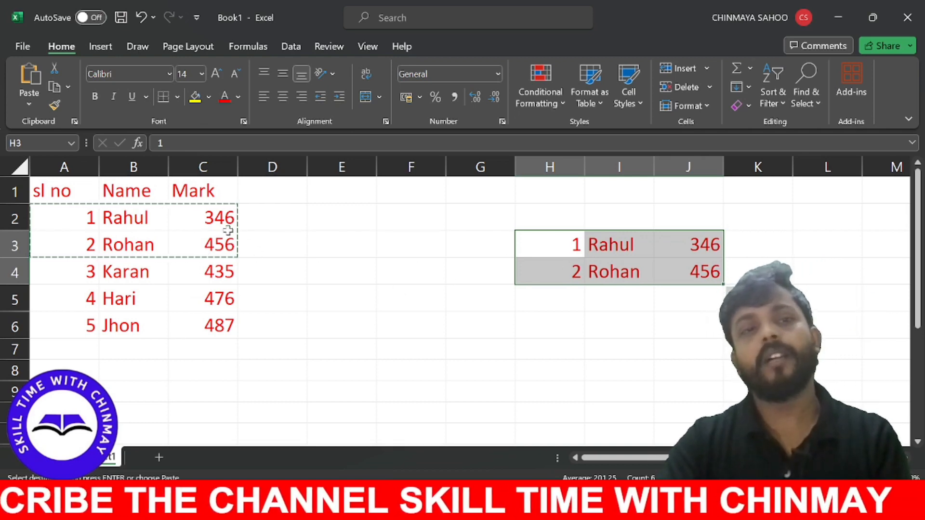
key(Escape)
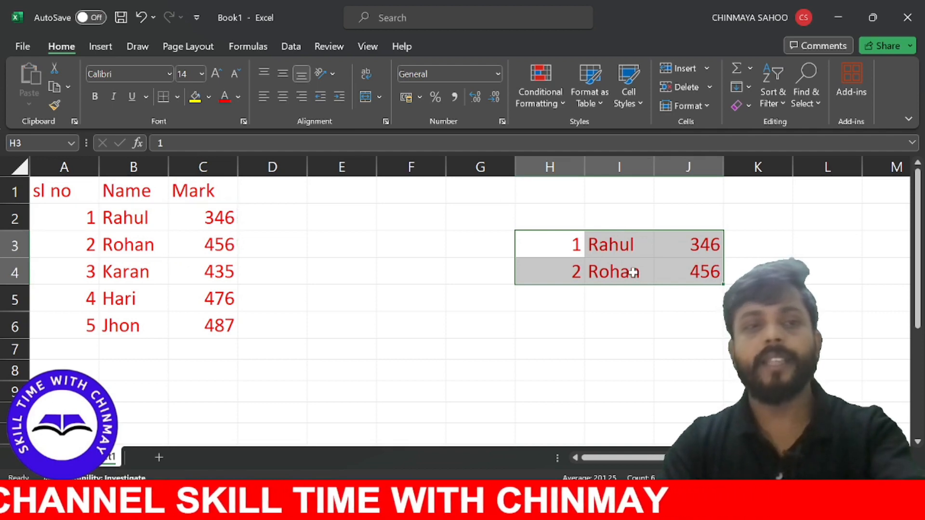
click(320, 370)
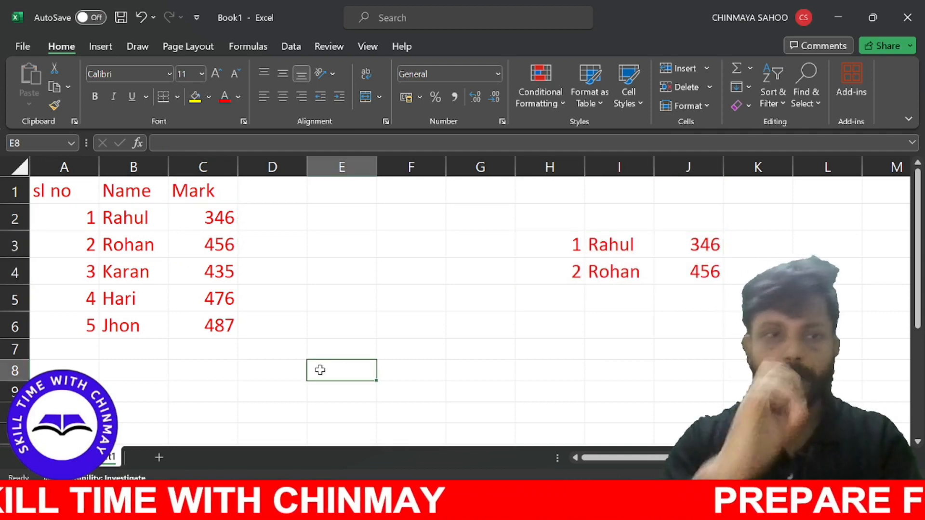
- Cut the third and fourth student rows, A4:C5, and paste them at H5
click(89, 272)
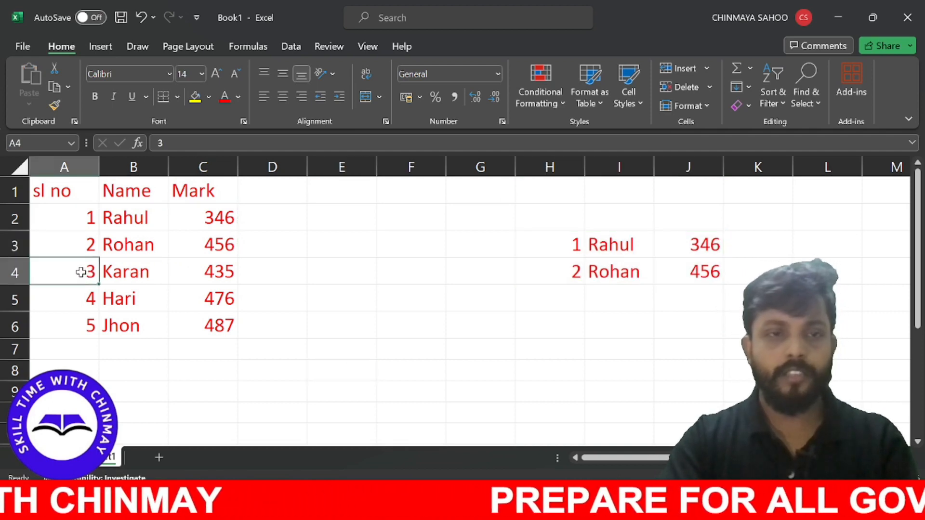
drag(80, 273, 239, 294)
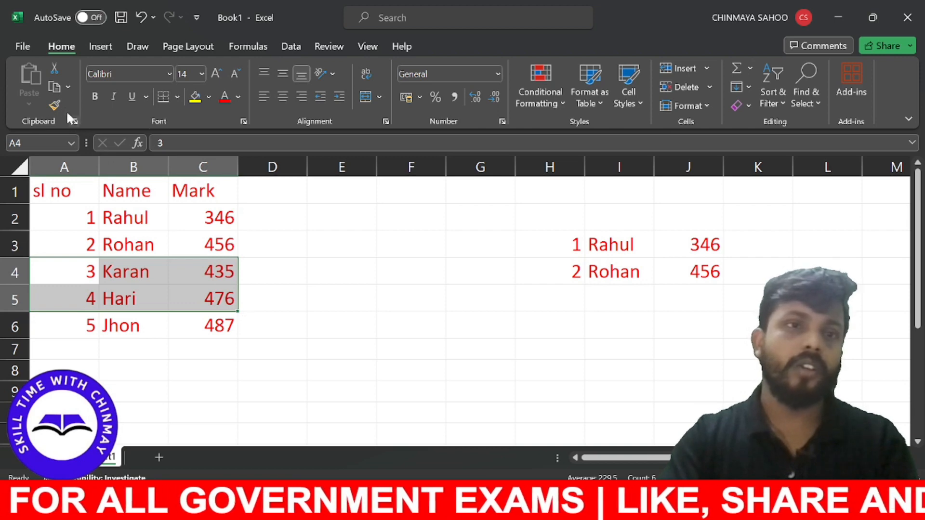
click(54, 74)
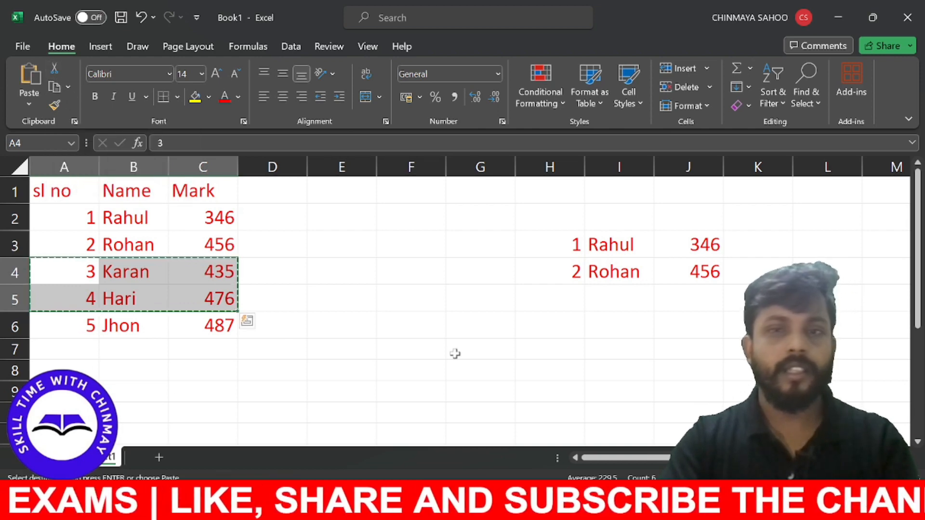
click(575, 300)
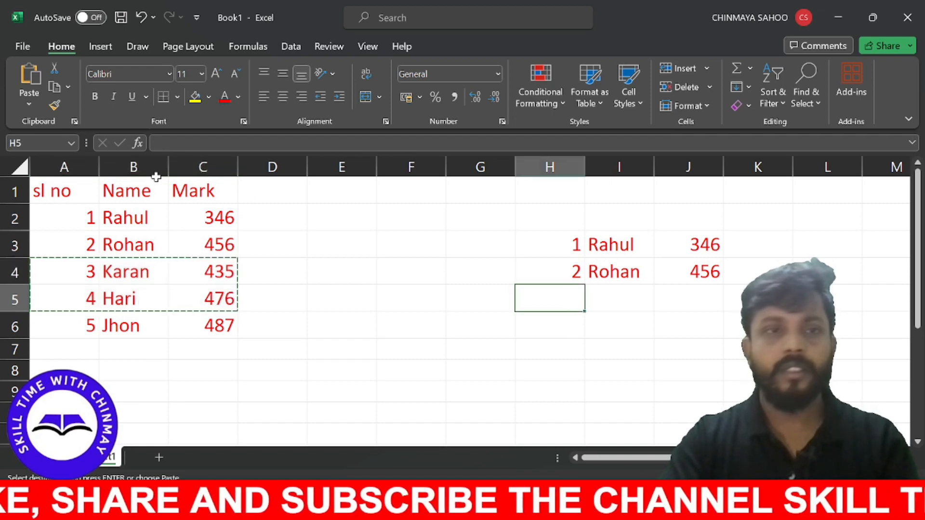
click(27, 74)
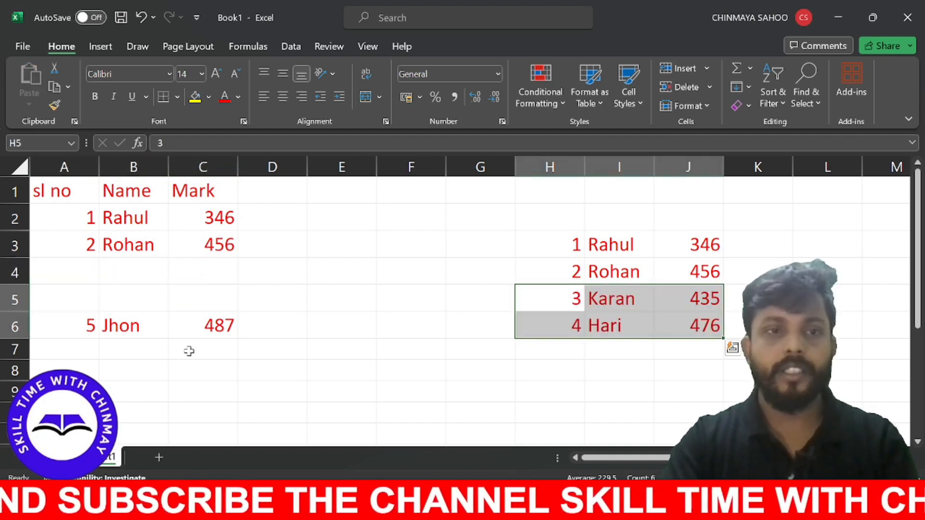
click(601, 364)
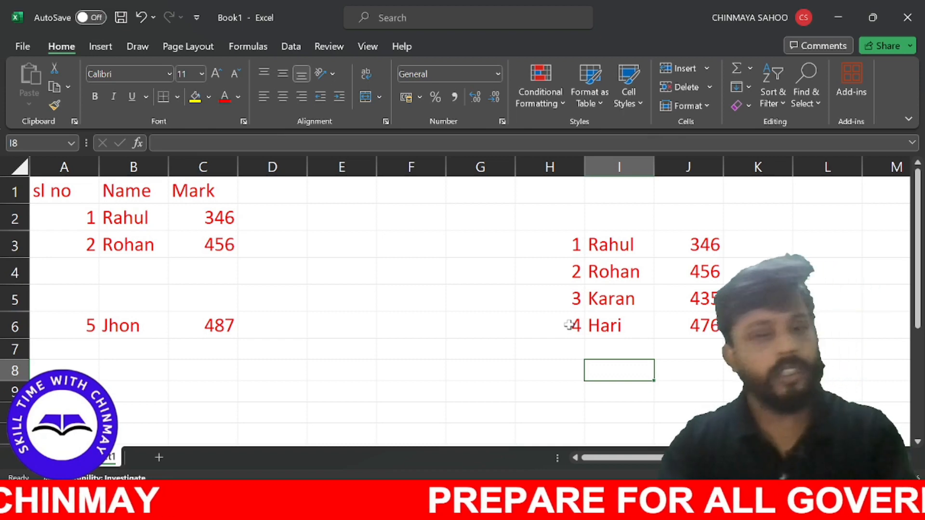
- Undo the cut-and-paste and the copy-and-paste of the student rows and clear the copy selection
key(ctrl+z)
key(ctrl+z)
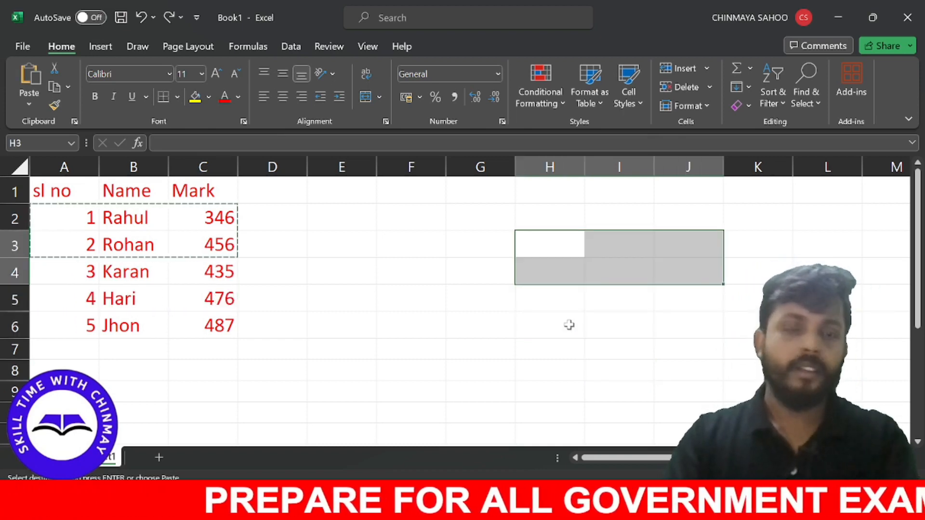
click(520, 301)
key(Escape)
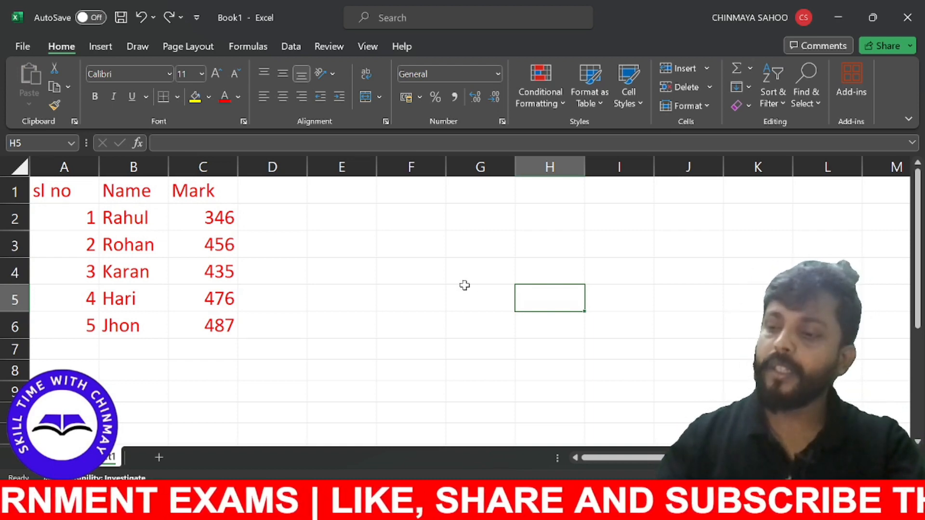
- Handwrite "copy / cut / paste" in galaxy ink across cells E2:I3, beside the marks table
click(327, 224)
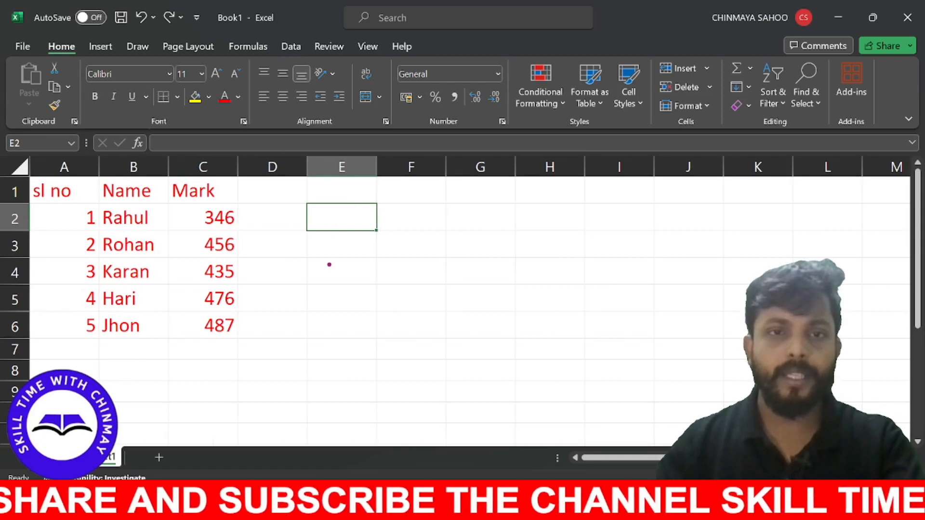
drag(335, 246, 338, 255)
drag(344, 243, 369, 260)
drag(402, 221, 393, 271)
drag(424, 237, 419, 250)
drag(432, 234, 450, 242)
mouse_move(440, 237)
mouse_down()
mouse_move(463, 229)
mouse_move(475, 250)
mouse_move(499, 230)
mouse_move(506, 237)
mouse_up()
mouse_move(527, 225)
mouse_down()
mouse_move(536, 238)
mouse_move(555, 231)
mouse_up()
mouse_move(552, 223)
mouse_down()
mouse_move(579, 217)
mouse_move(588, 230)
mouse_up()
- Underline and mark the handwritten "copy / cut / paste" with red pen strokes, then clear all the ink
click(137, 46)
click(166, 80)
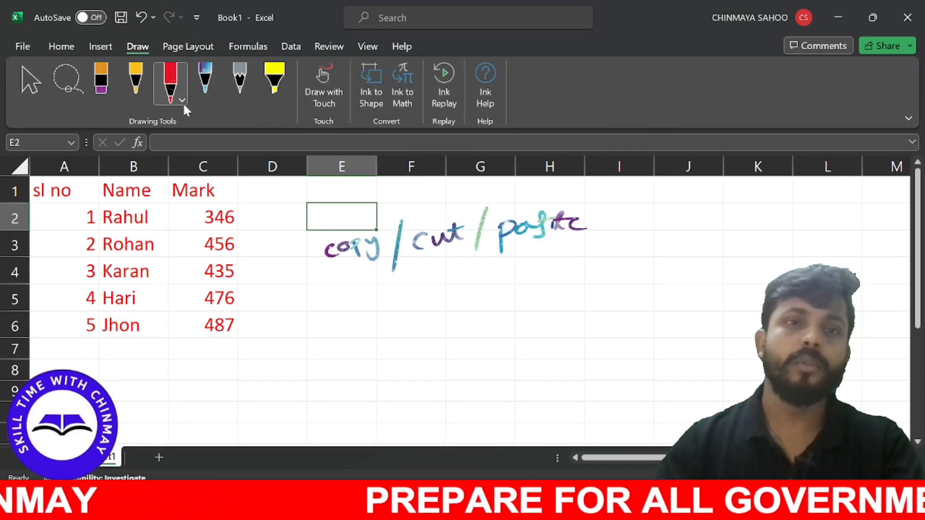
drag(336, 275, 589, 230)
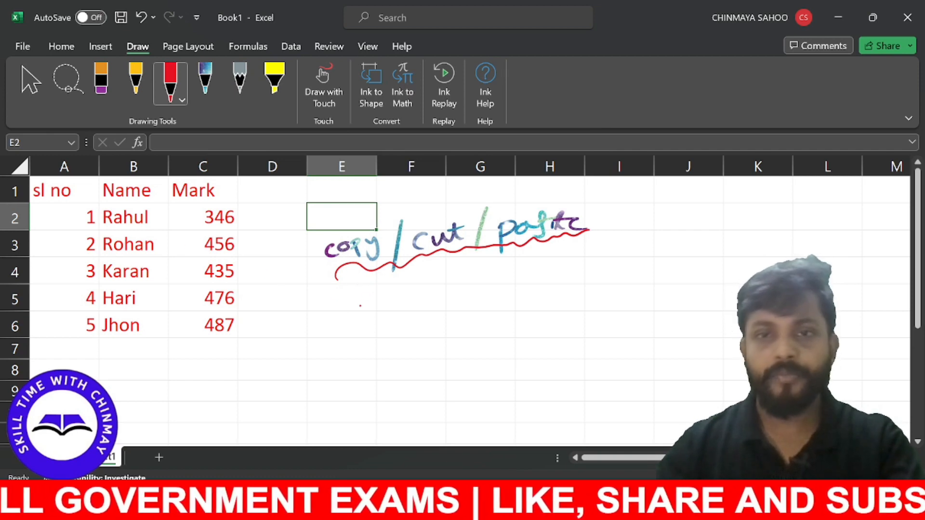
mouse_move(358, 305)
mouse_down()
mouse_move(490, 284)
mouse_move(551, 259)
mouse_move(583, 273)
mouse_up()
mouse_move(327, 292)
mouse_down()
mouse_move(425, 337)
mouse_move(590, 247)
mouse_move(348, 265)
mouse_move(319, 361)
mouse_move(592, 235)
mouse_move(319, 266)
mouse_up()
mouse_move(463, 260)
mouse_down()
mouse_move(474, 262)
mouse_move(436, 267)
mouse_move(623, 229)
mouse_move(395, 250)
mouse_move(557, 223)
mouse_move(506, 259)
mouse_move(518, 268)
mouse_move(355, 320)
mouse_move(365, 305)
mouse_move(466, 265)
mouse_up()
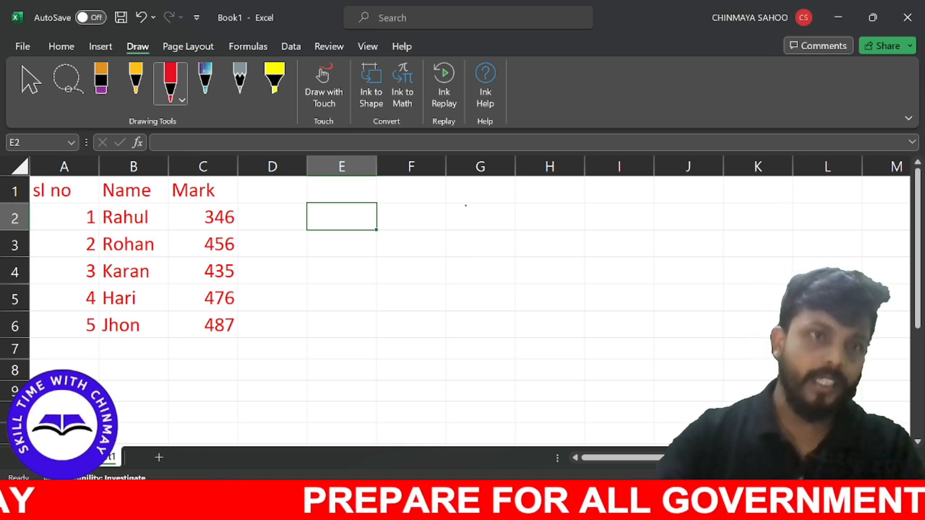
- Copy the first two student rows, A2:C3, examine the available paste options, and clear the copy selection
click(60, 47)
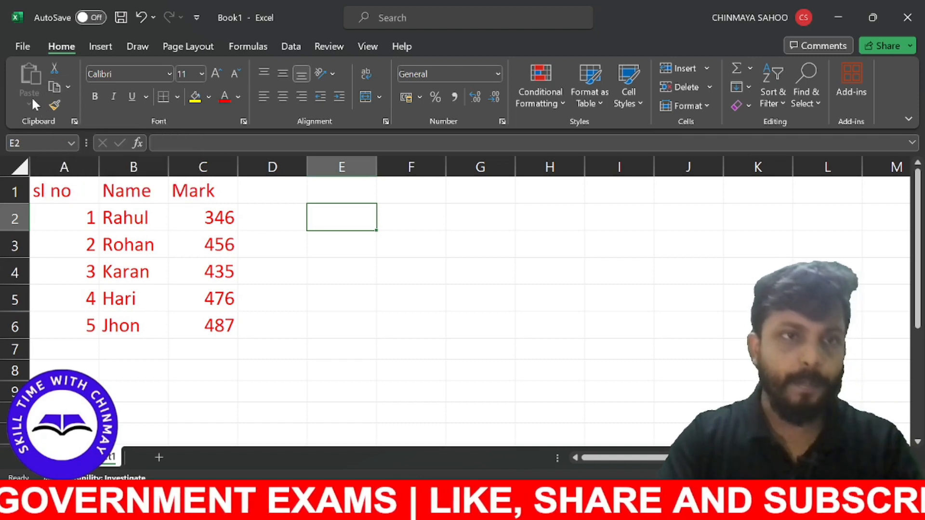
click(80, 221)
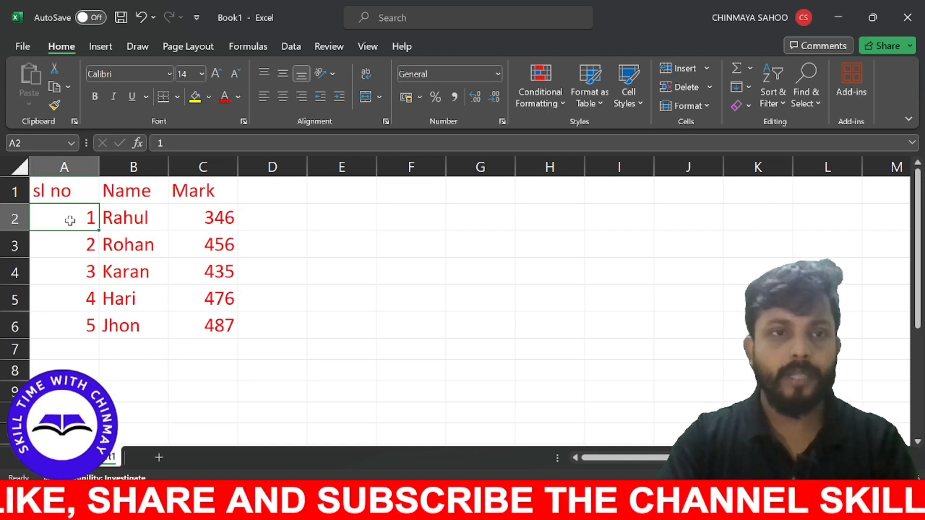
drag(70, 221, 200, 247)
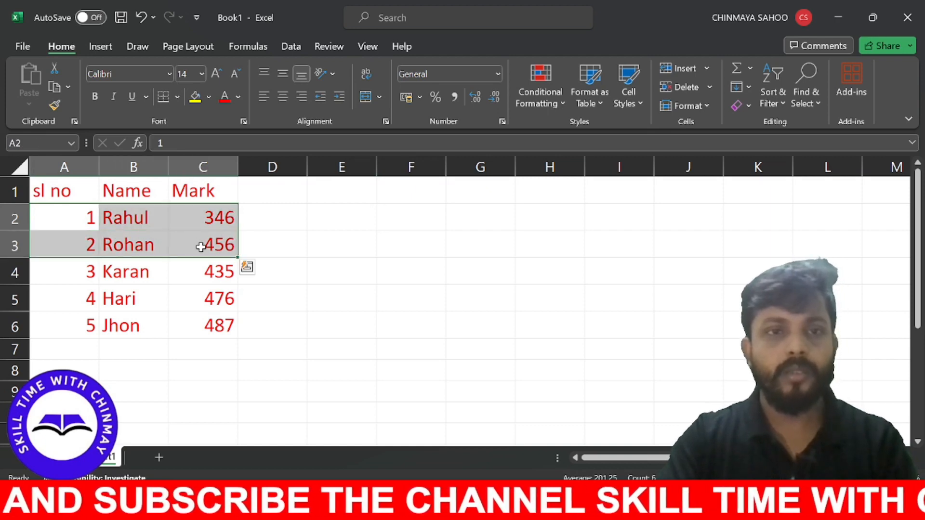
click(50, 90)
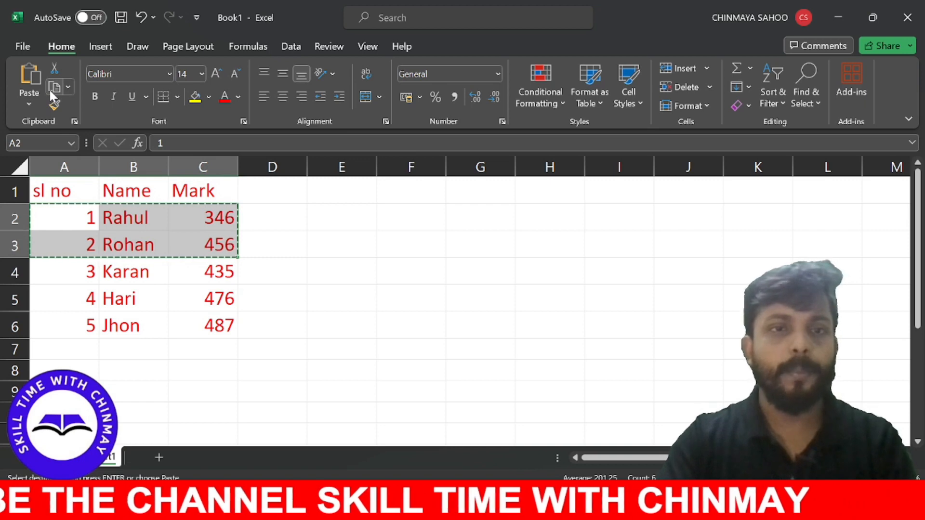
click(29, 106)
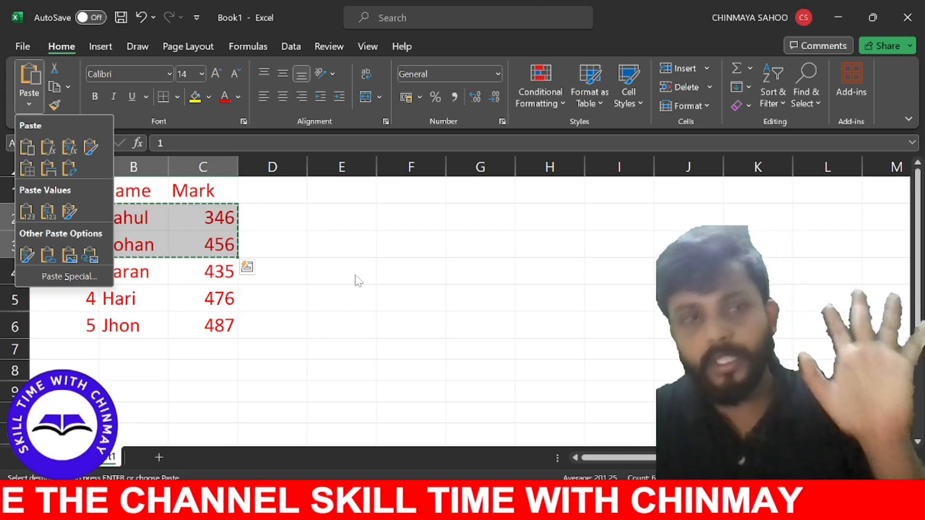
key(Escape)
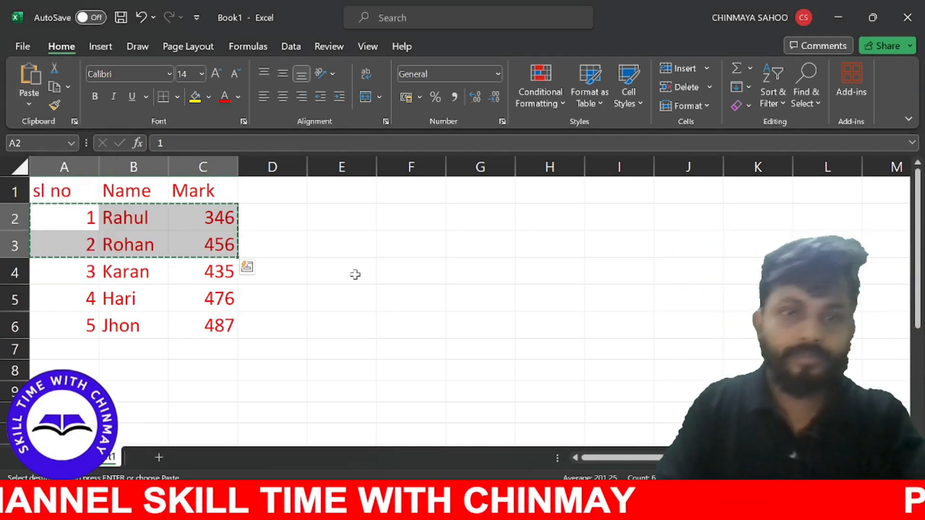
key(Escape)
click(285, 271)
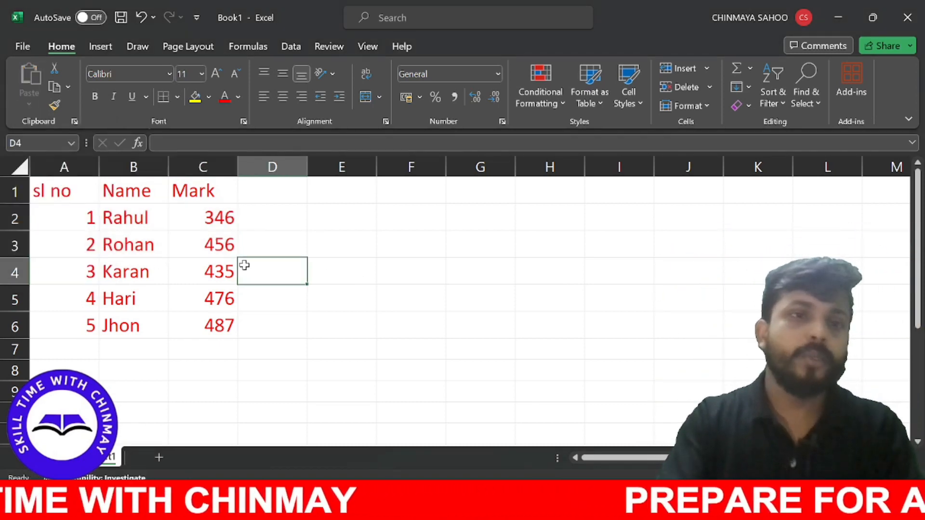
- Copy the whole marks table, A1:C6, examine the Paste Special options for cell H2, and close them without pasting
click(58, 192)
drag(58, 192, 202, 315)
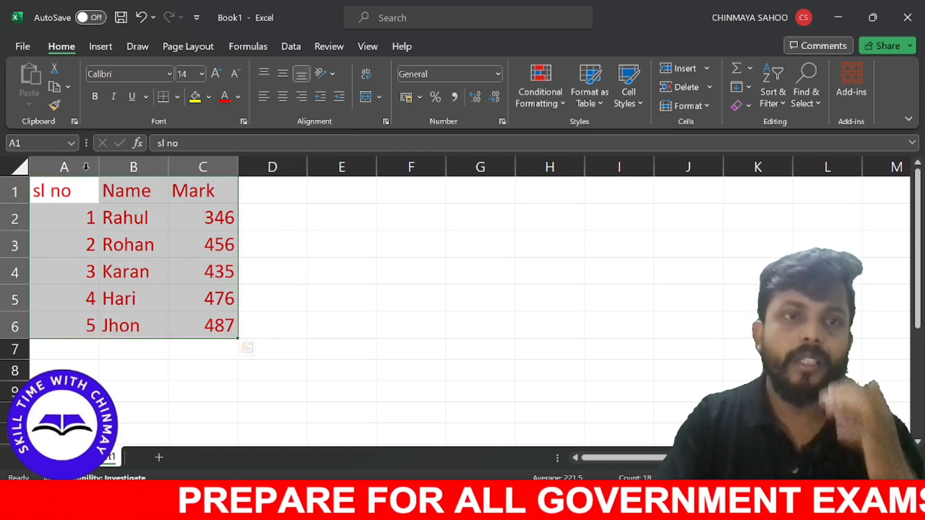
click(54, 87)
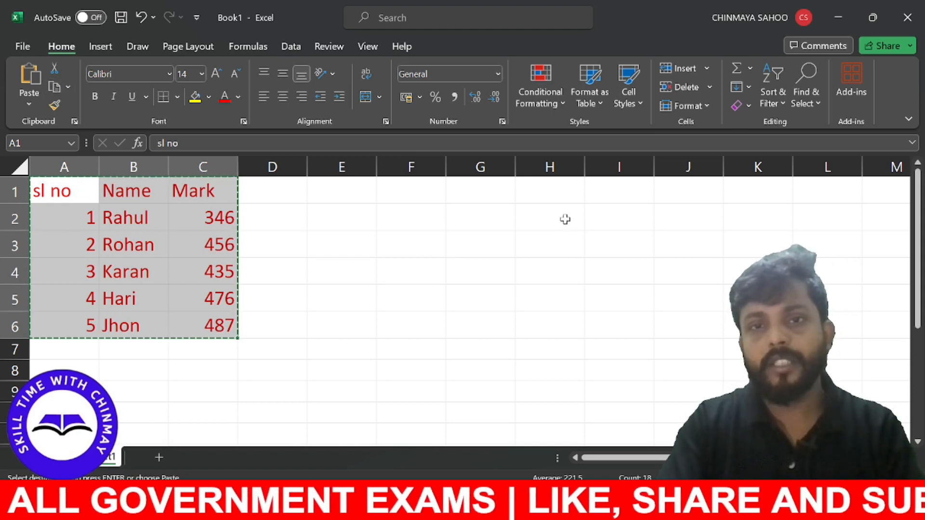
click(545, 218)
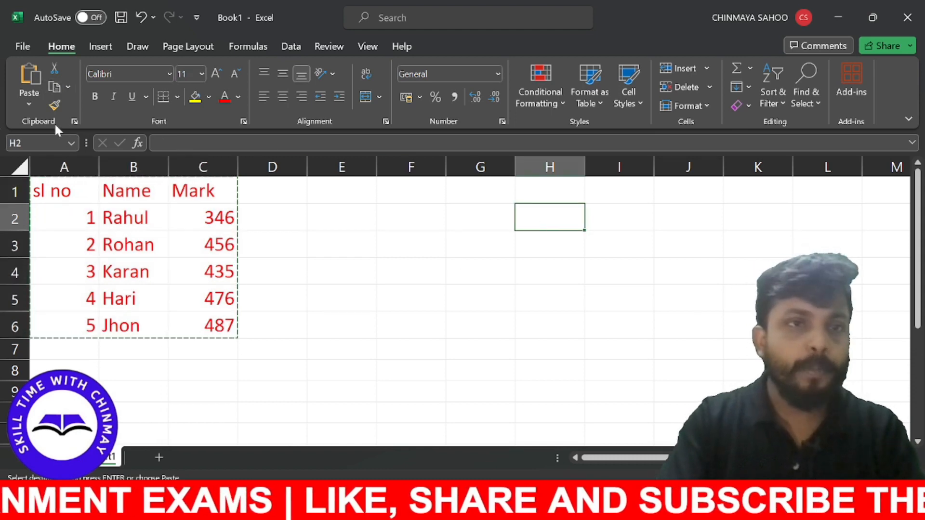
click(36, 108)
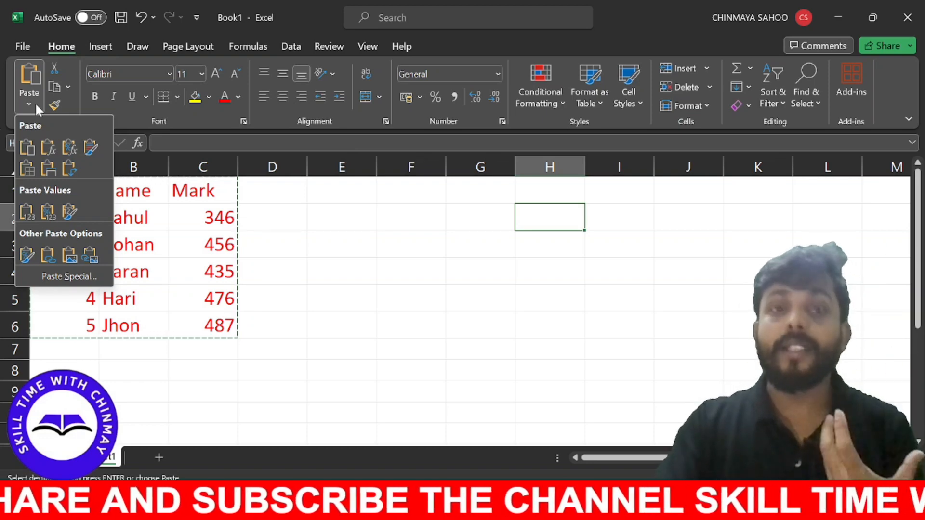
click(60, 278)
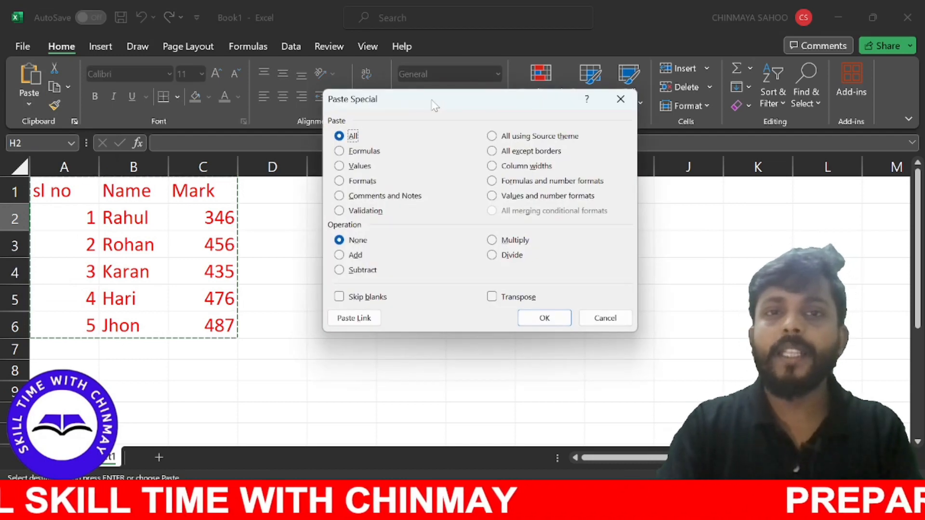
drag(447, 105, 431, 78)
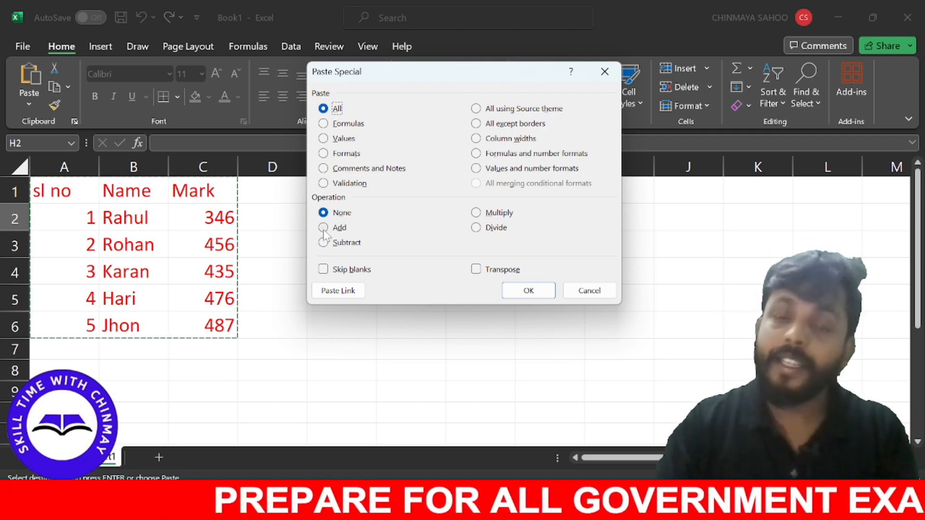
click(602, 73)
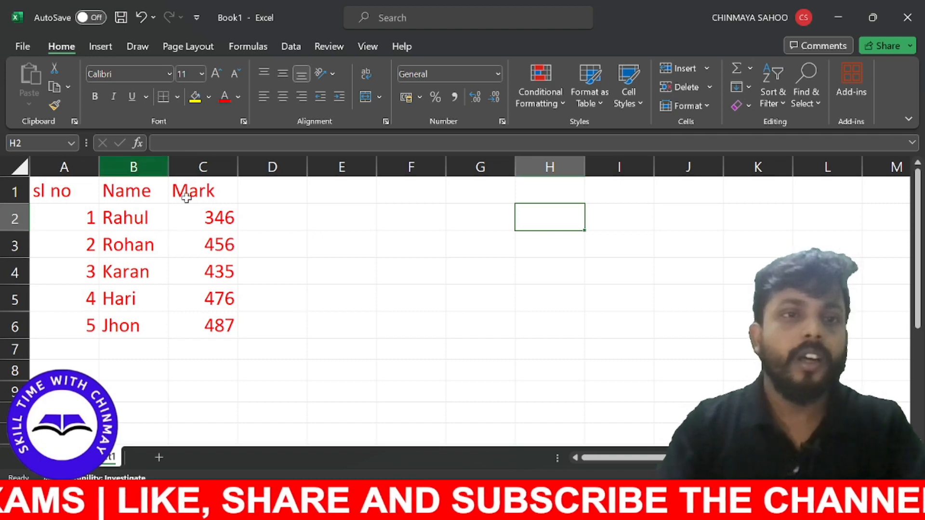
- Fill the marks table, A1:C6, with yellow and apply all borders to its cells
click(58, 197)
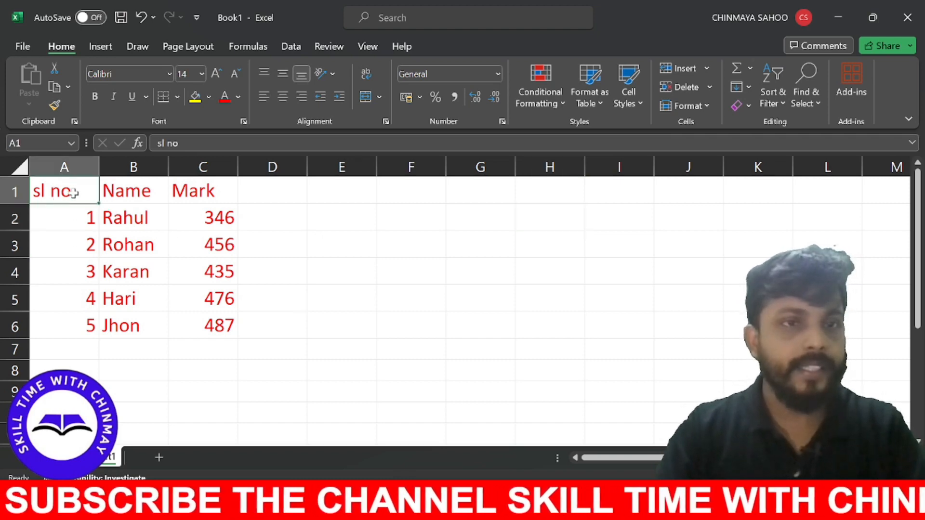
drag(98, 196, 212, 316)
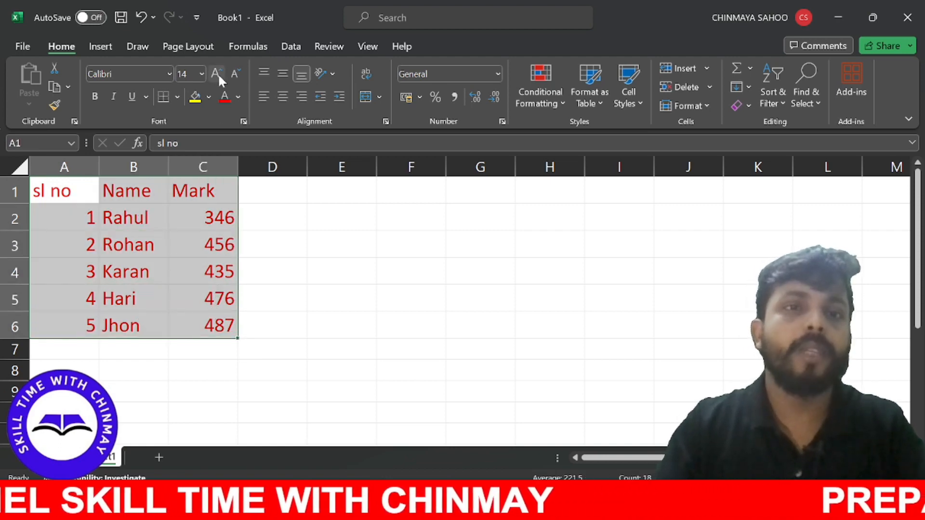
click(210, 93)
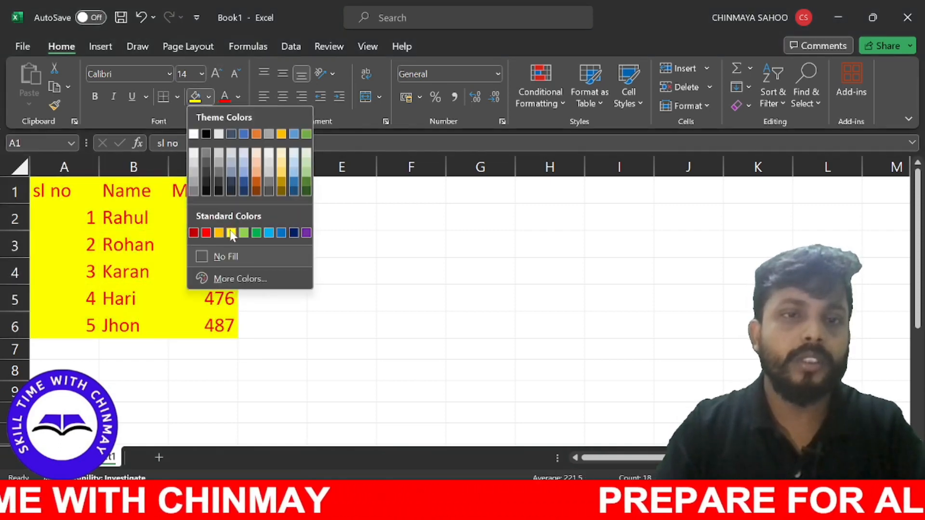
click(231, 233)
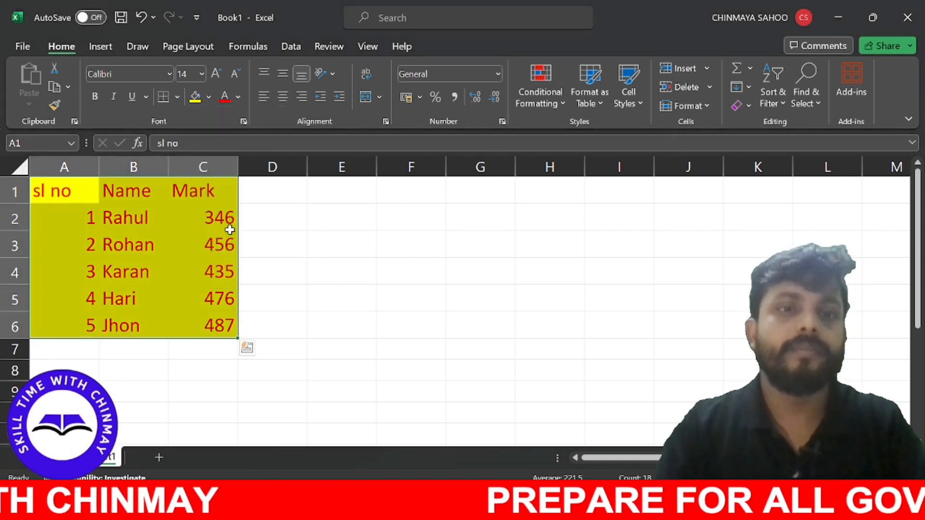
click(178, 96)
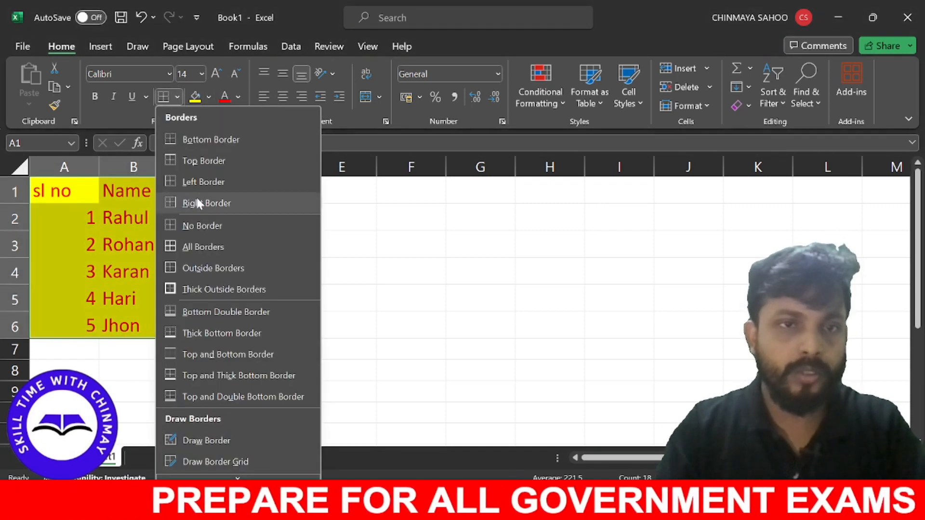
click(195, 247)
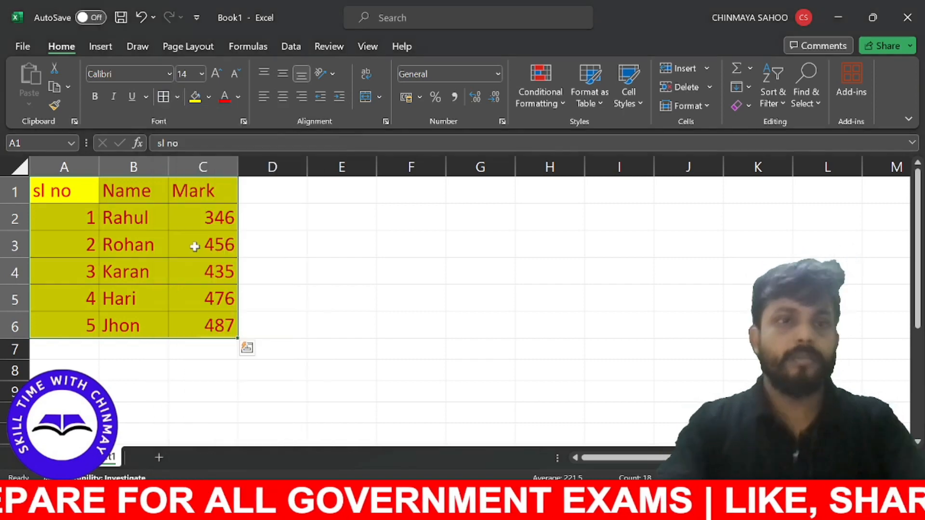
click(256, 239)
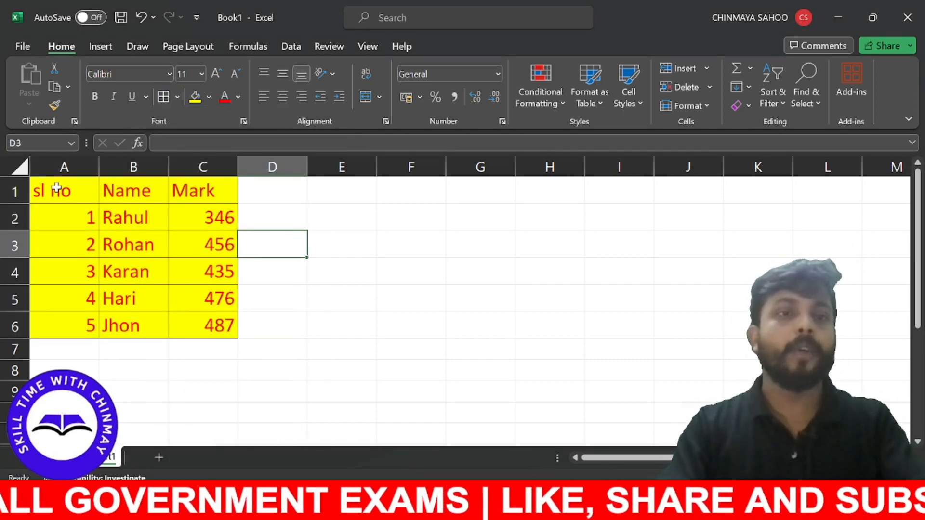
- Copy the formatted marks table, A1:C6, and paste only its formats at H2 with Paste Special
drag(57, 189, 210, 322)
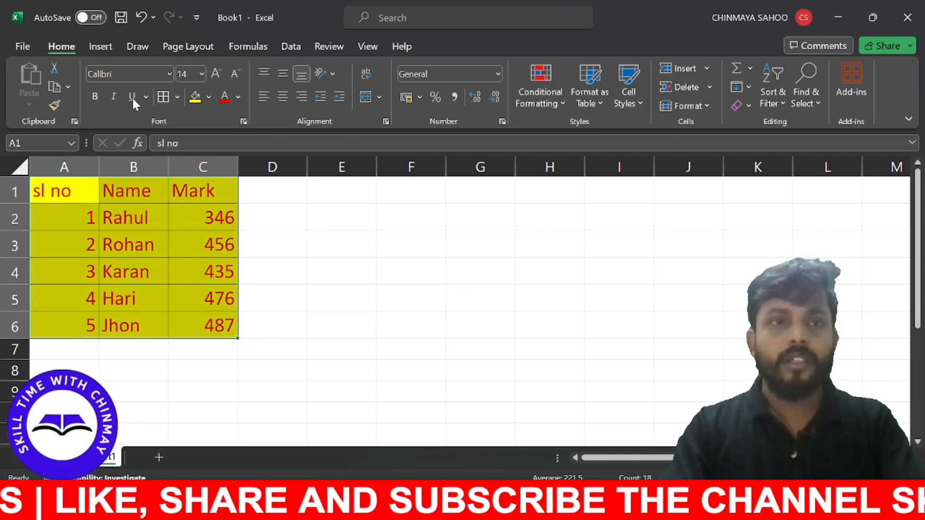
click(55, 86)
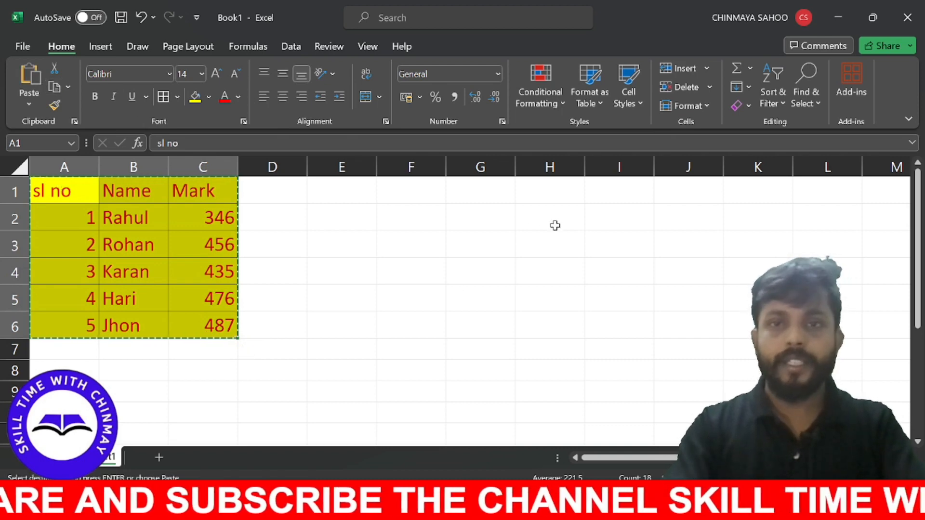
click(541, 215)
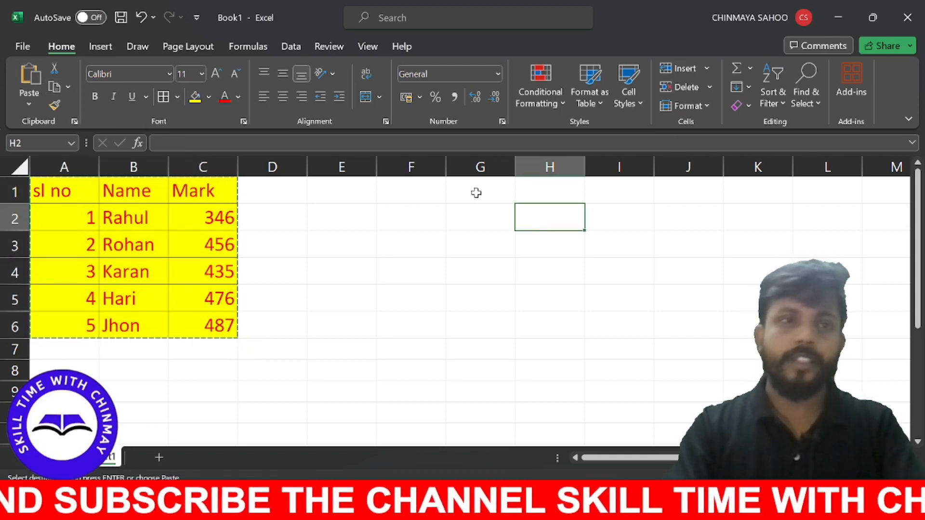
click(30, 105)
click(55, 278)
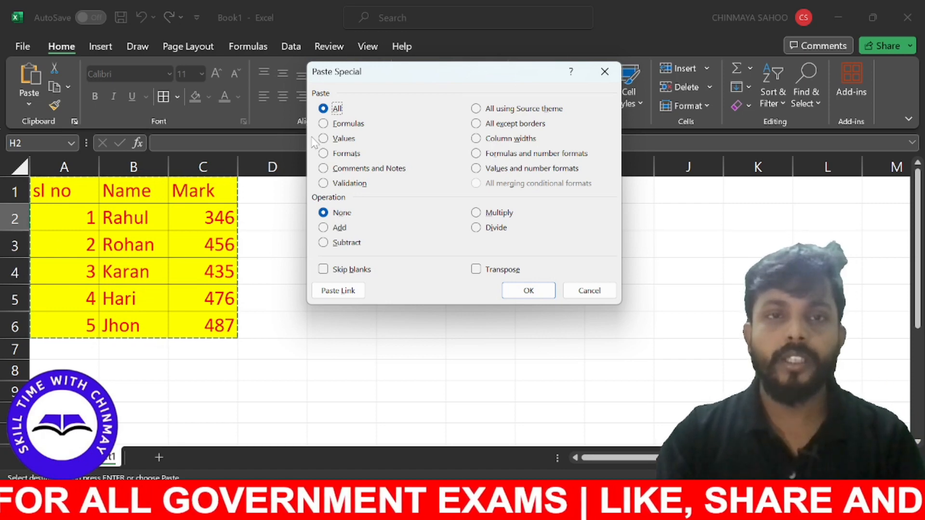
click(324, 154)
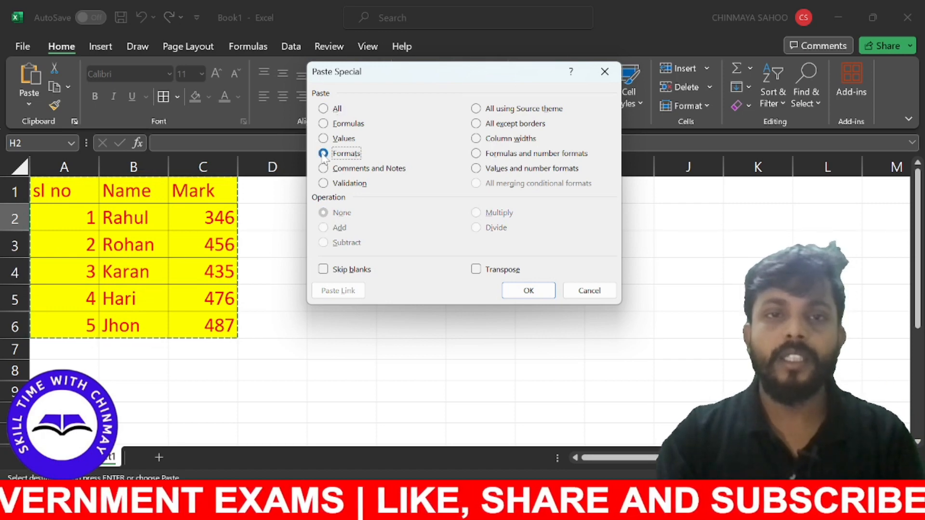
click(528, 291)
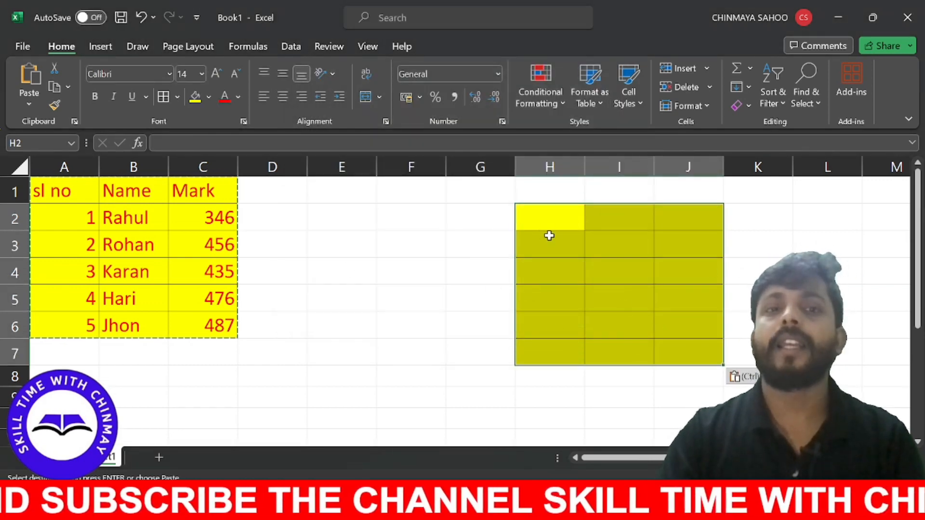
- Undo the formats-only paste, then paste only the copied table's values at F5 with Paste Special
key(ctrl+z)
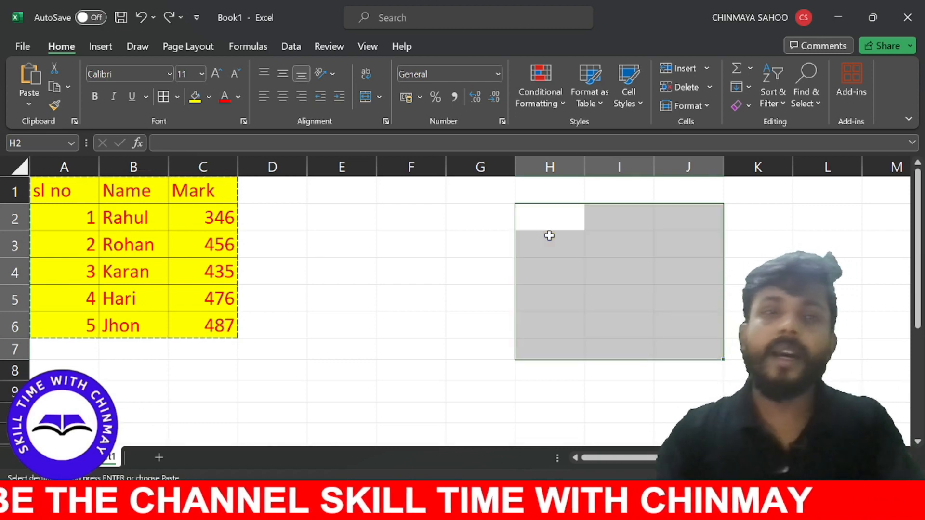
click(391, 289)
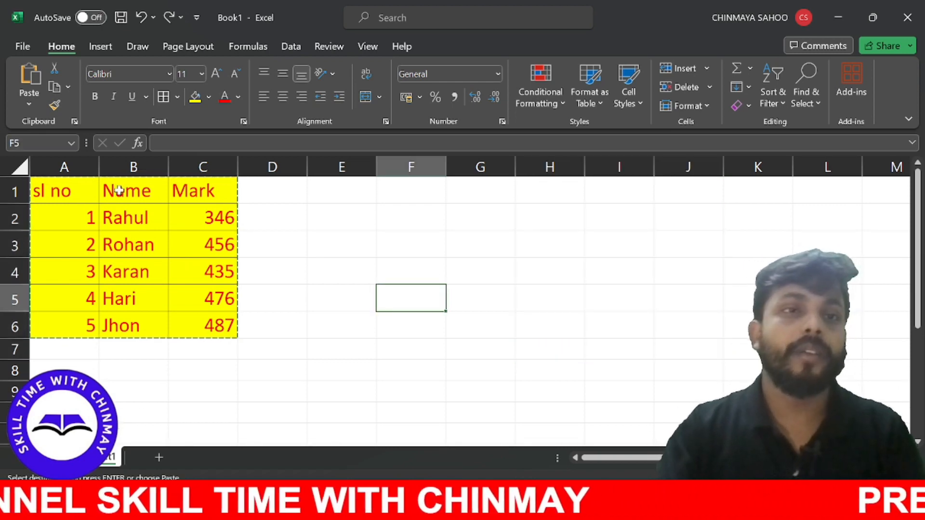
click(30, 105)
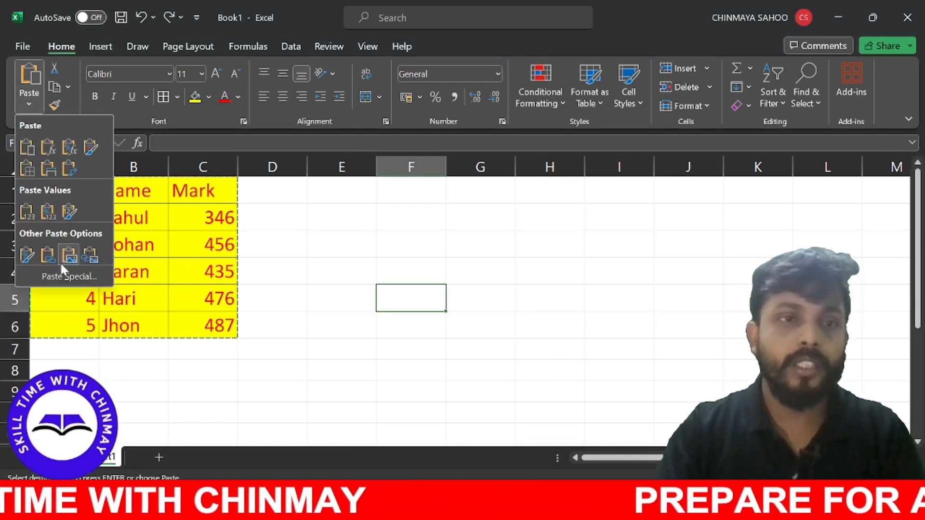
click(67, 276)
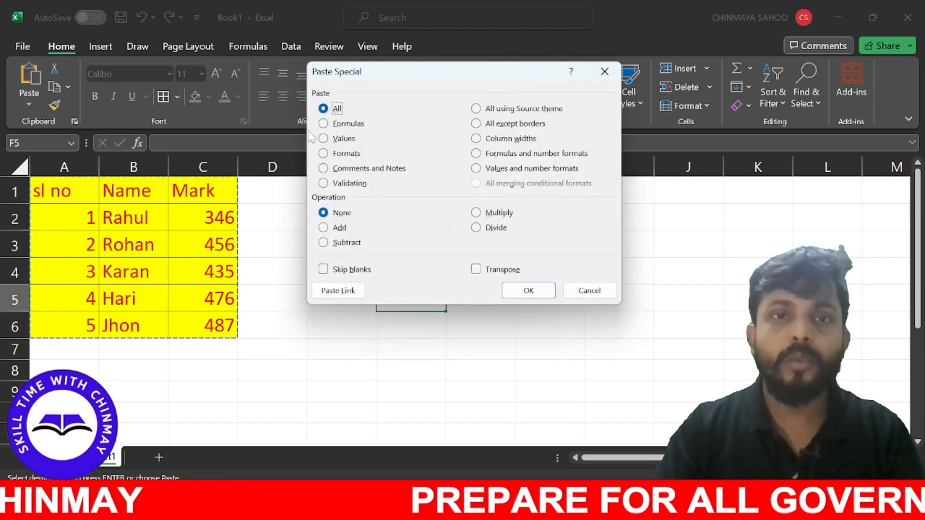
click(323, 138)
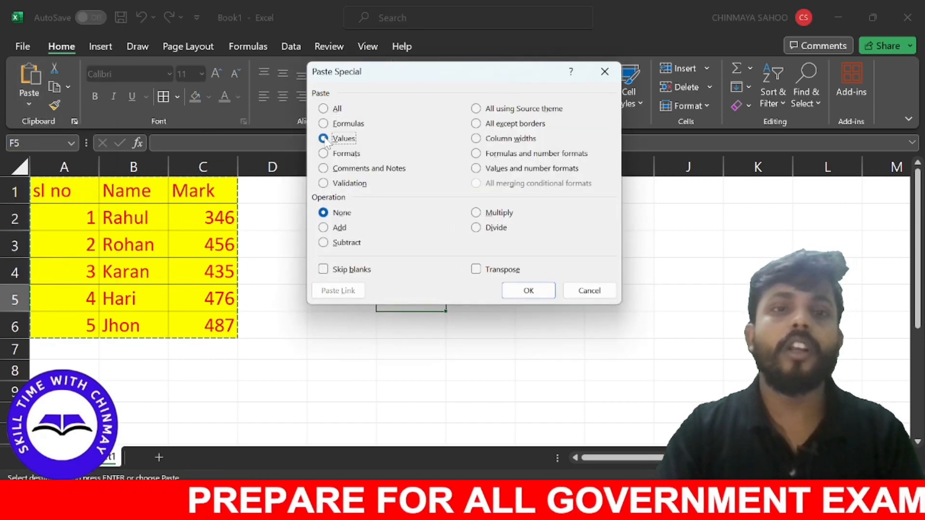
click(529, 291)
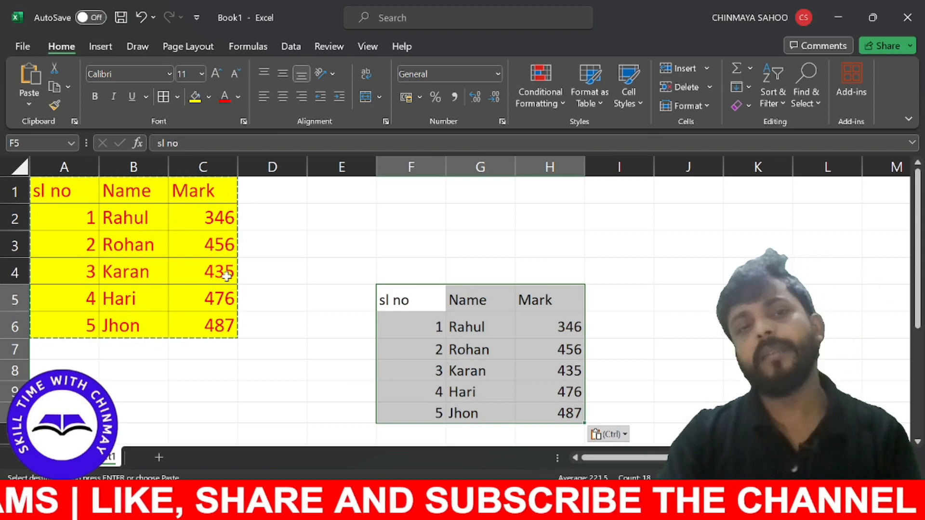
- Examine the Paste Special operation options, including Add, close them without pasting, and clear the copy selection
click(29, 104)
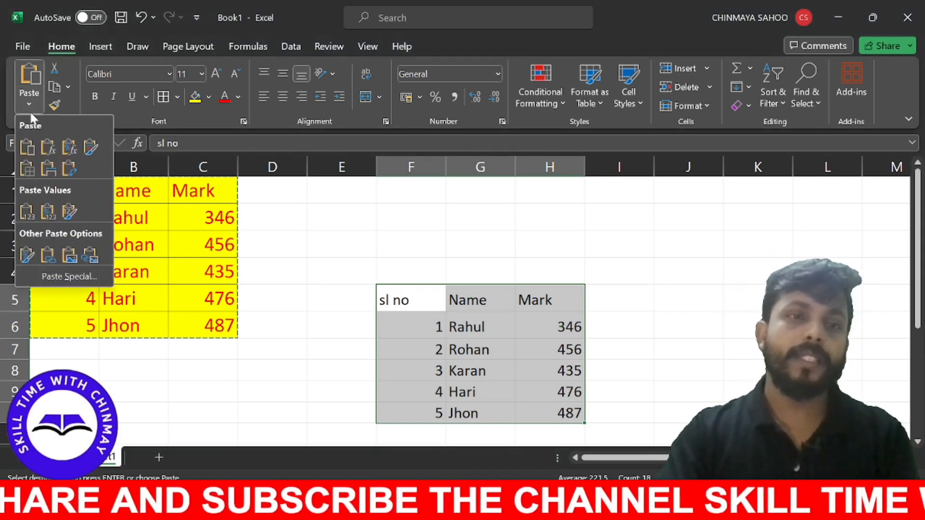
click(58, 278)
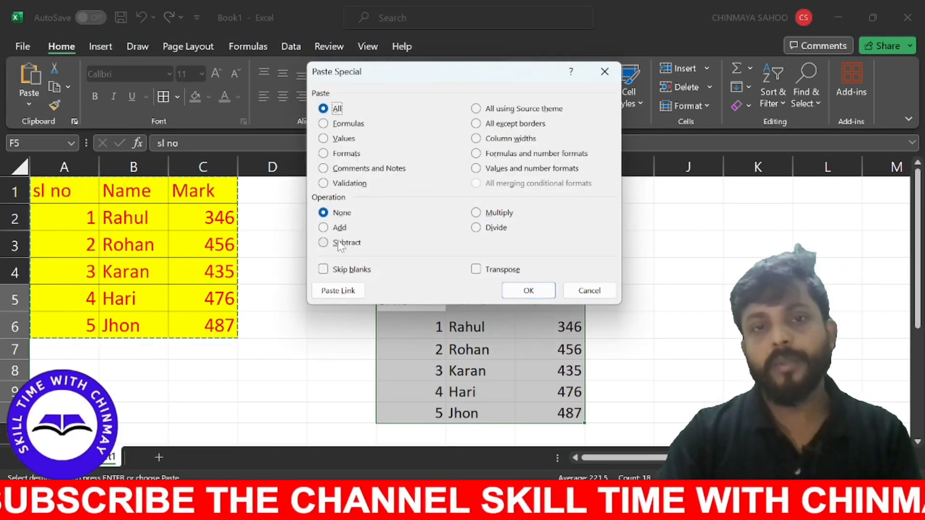
click(353, 227)
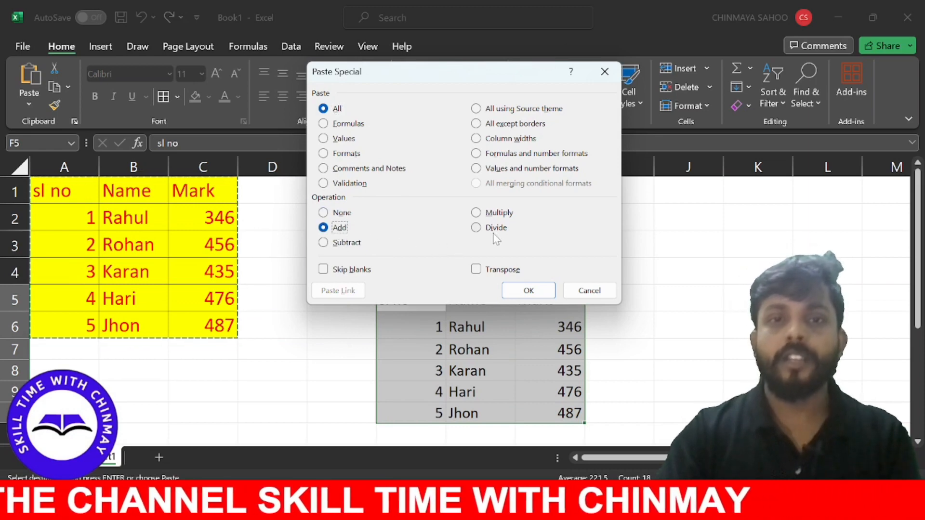
click(323, 214)
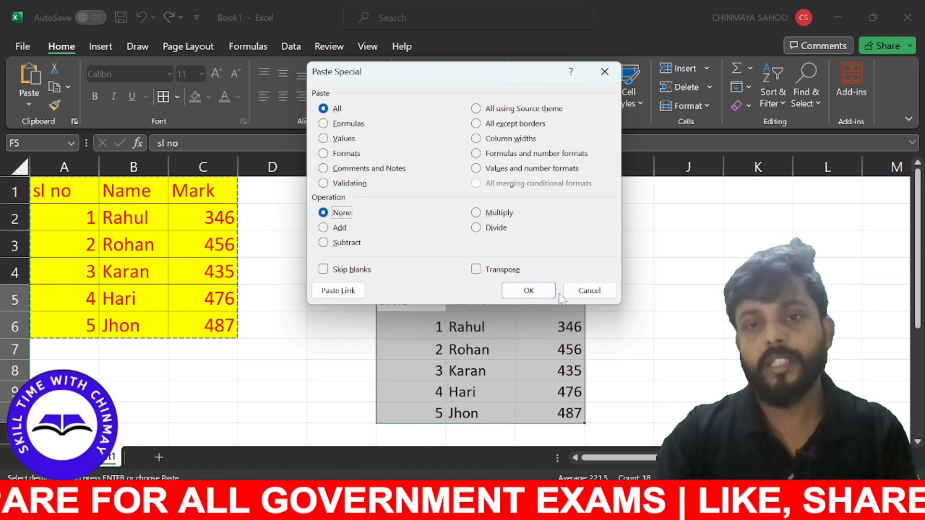
click(571, 291)
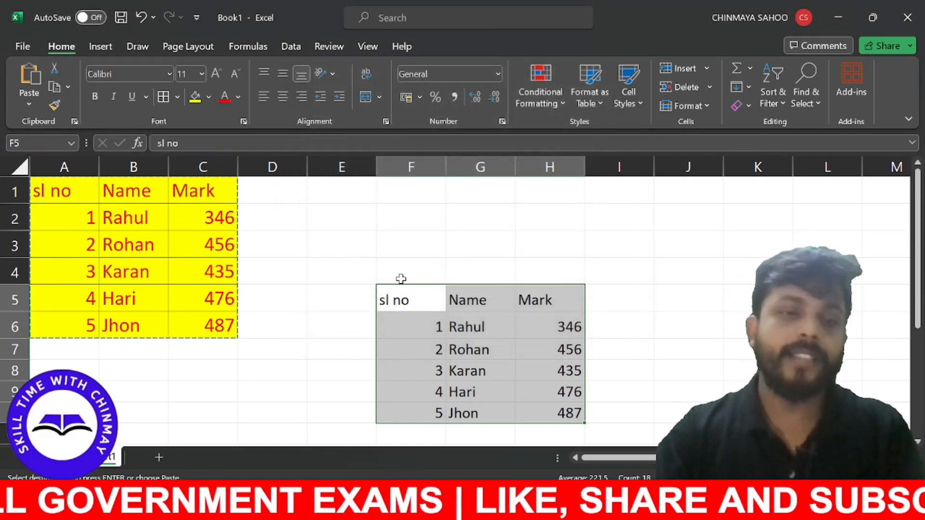
click(326, 251)
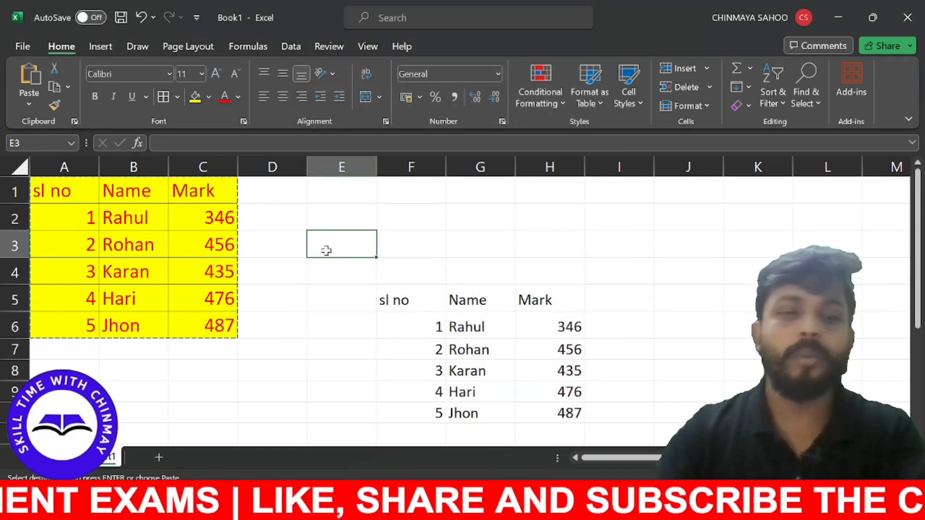
key(Escape)
click(395, 305)
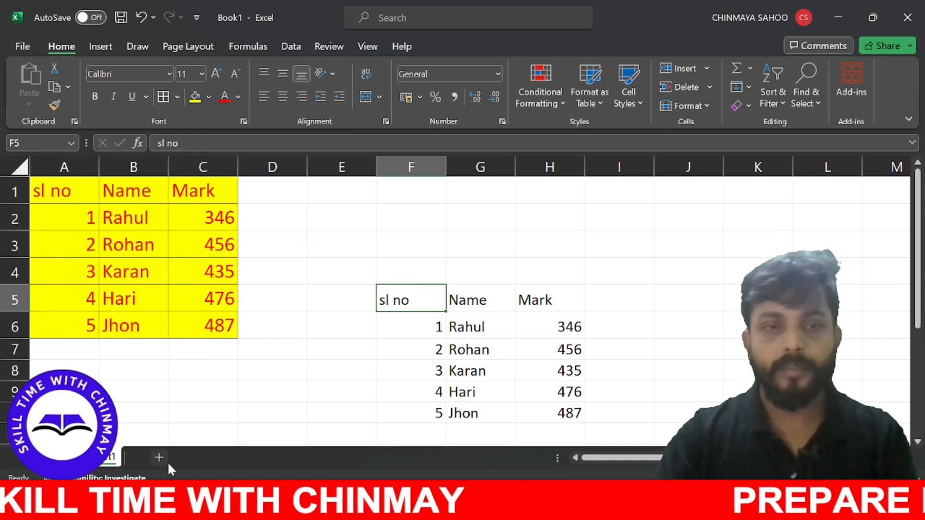
click(382, 249)
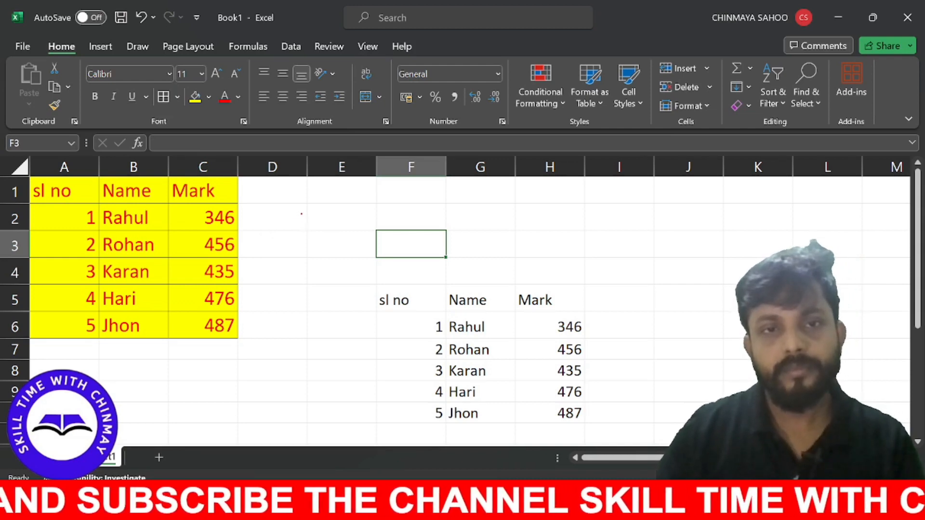
mouse_move(301, 214)
mouse_down()
mouse_move(304, 225)
mouse_move(341, 226)
mouse_up()
mouse_move(277, 211)
mouse_down()
mouse_move(278, 243)
mouse_move(367, 198)
mouse_move(267, 241)
mouse_move(306, 195)
mouse_move(367, 196)
mouse_up()
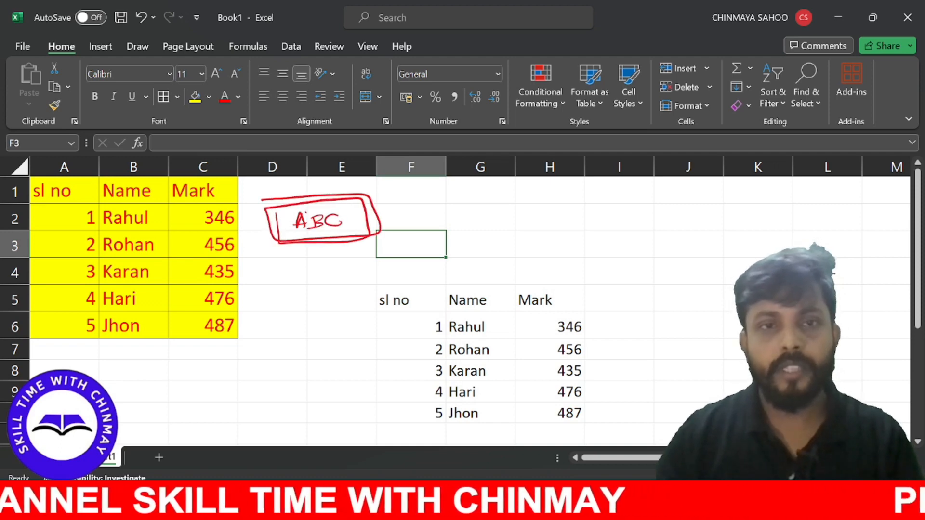
key(e)
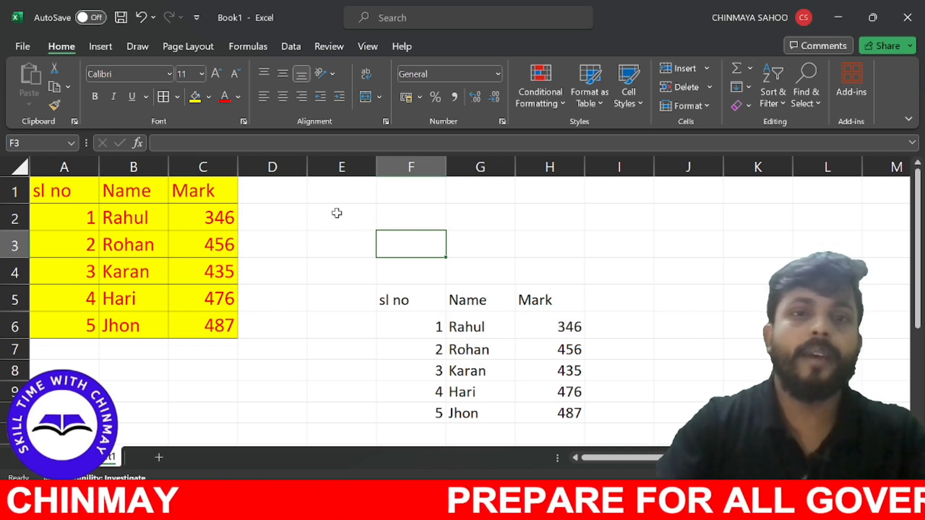
- Enter the text ABC in cell E2
click(343, 213)
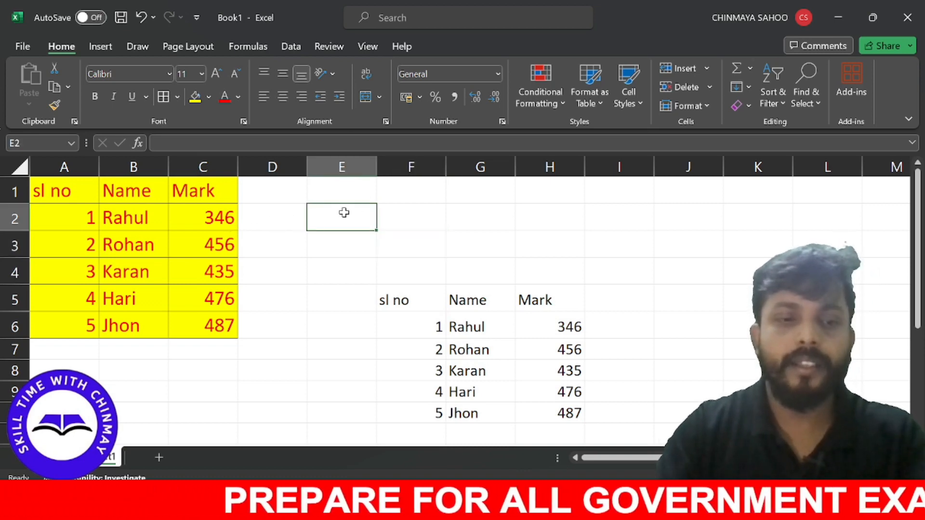
text(ABC)
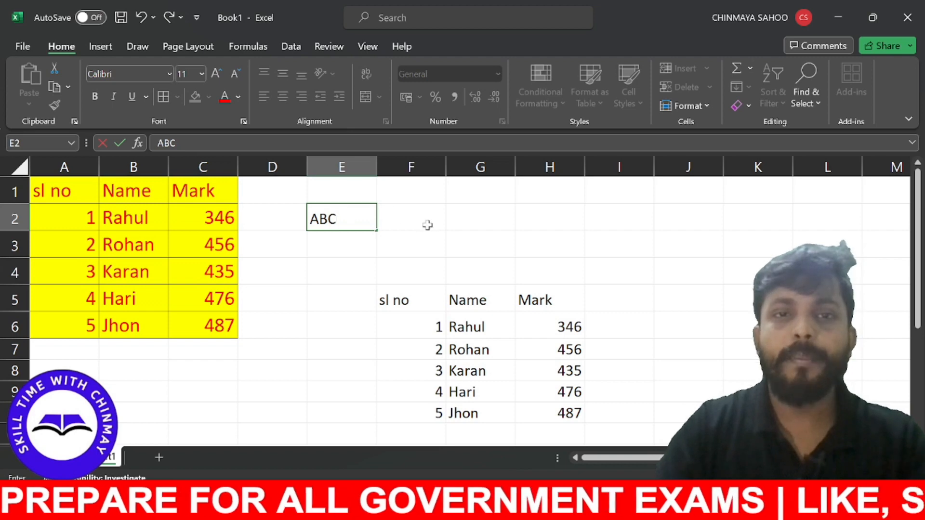
click(427, 225)
click(356, 213)
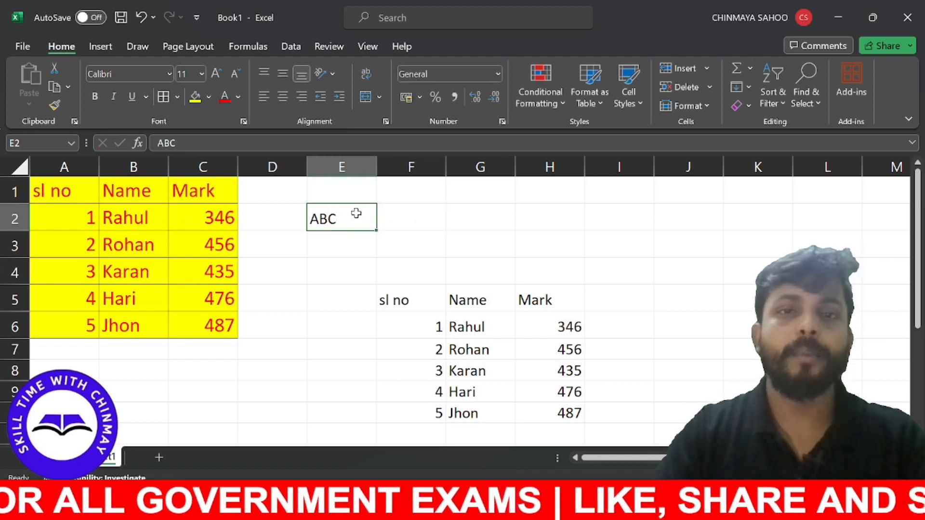
- Colour the ABC text in E2 green and make it bold, italic and underlined
click(238, 99)
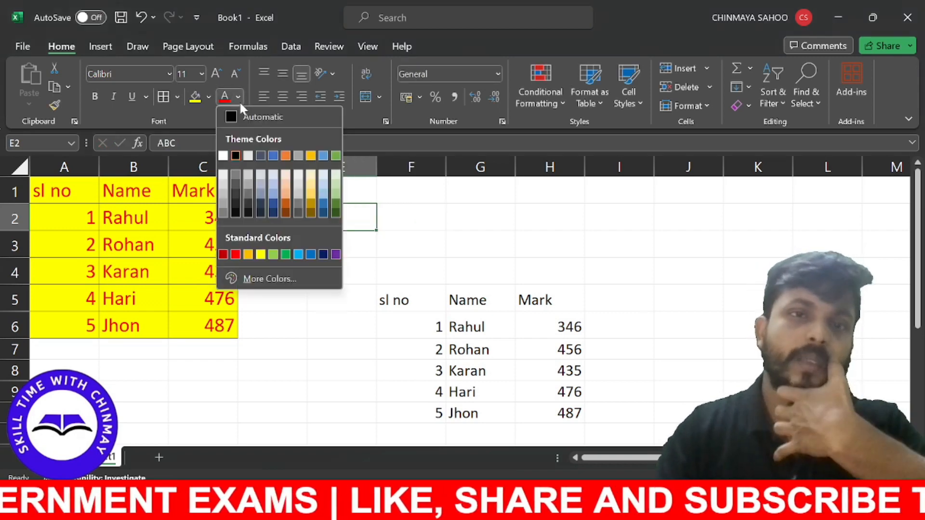
click(236, 254)
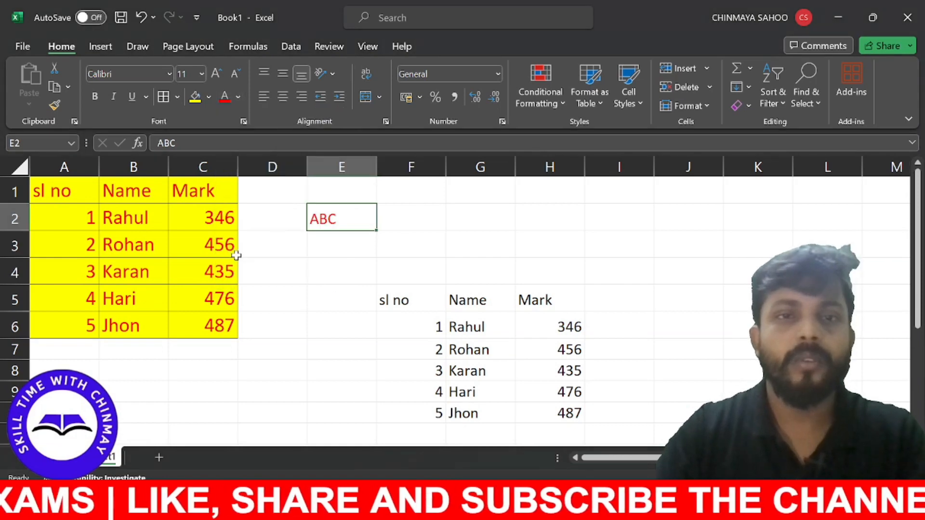
click(238, 97)
click(288, 252)
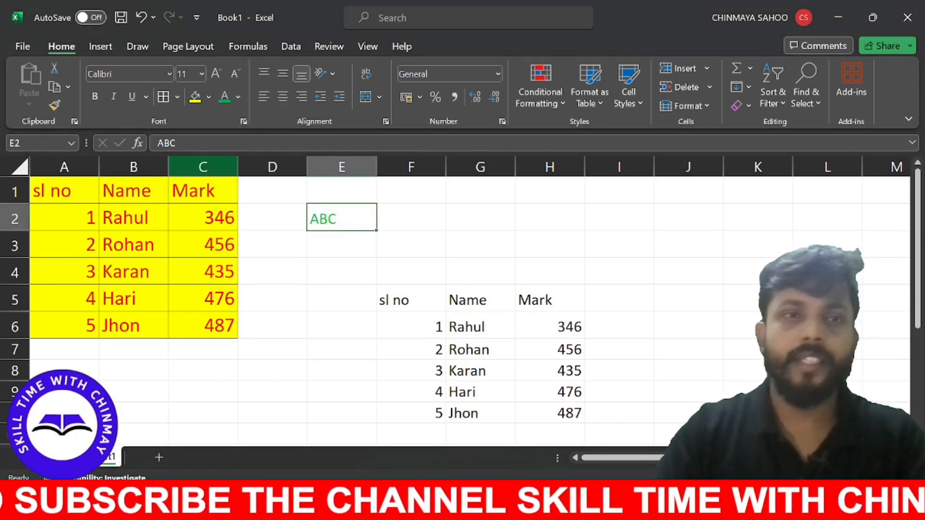
click(96, 97)
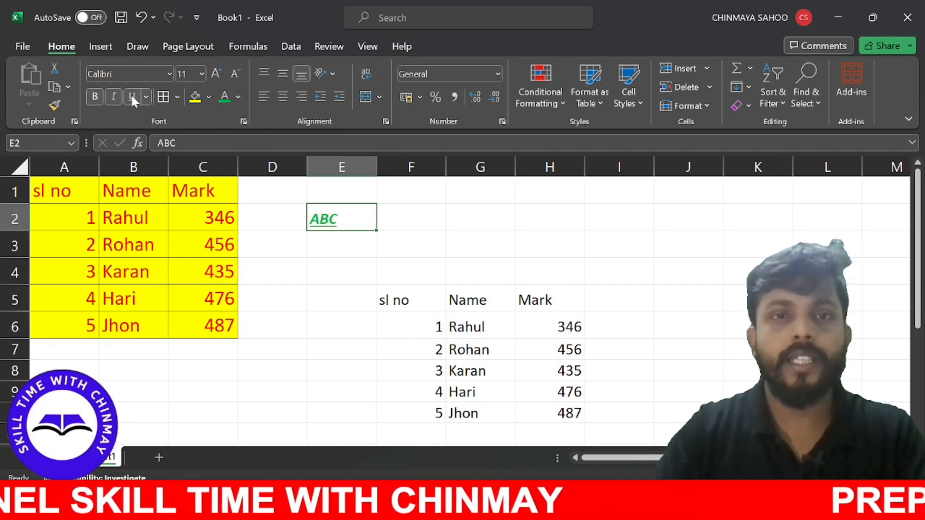
- Increase the font size of the ABC text in E2 to 18 and set its font to Algerian
click(218, 67)
click(217, 68)
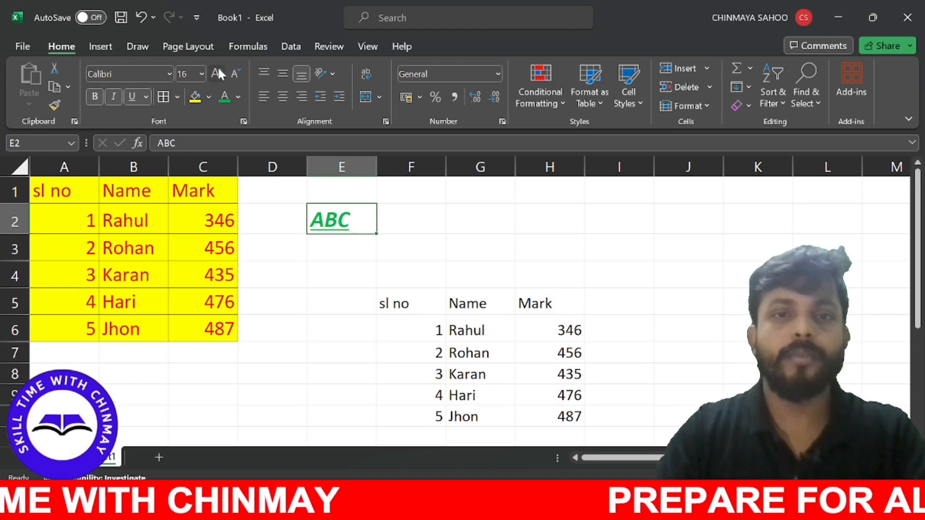
click(217, 68)
click(218, 67)
click(170, 74)
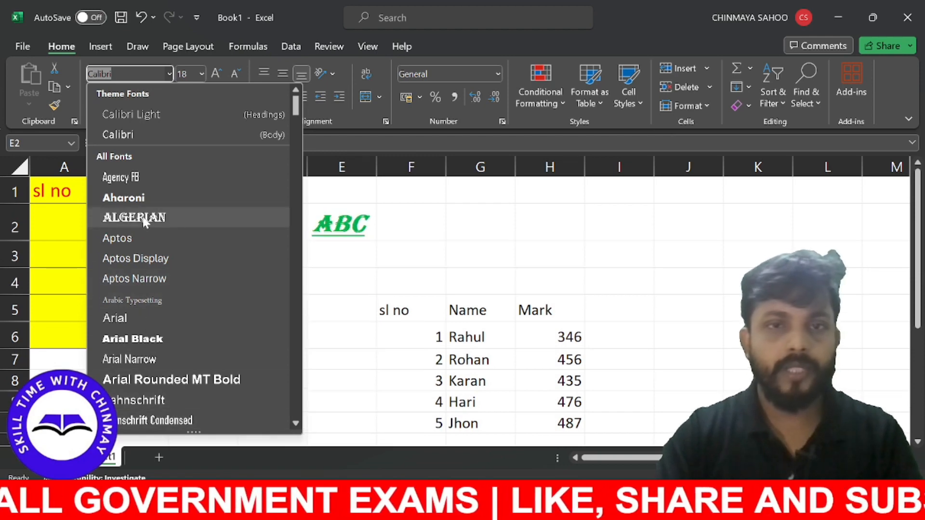
click(143, 218)
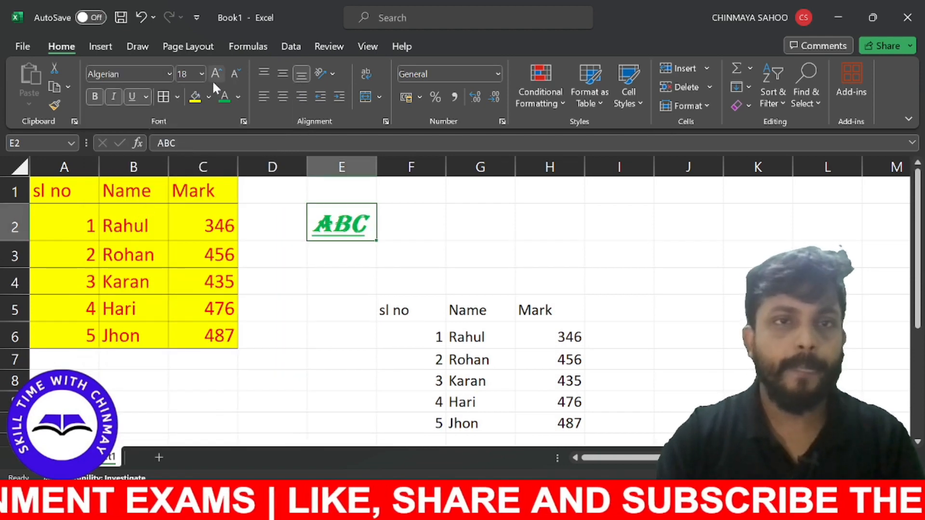
- Fill cell E2 with standard yellow
click(208, 97)
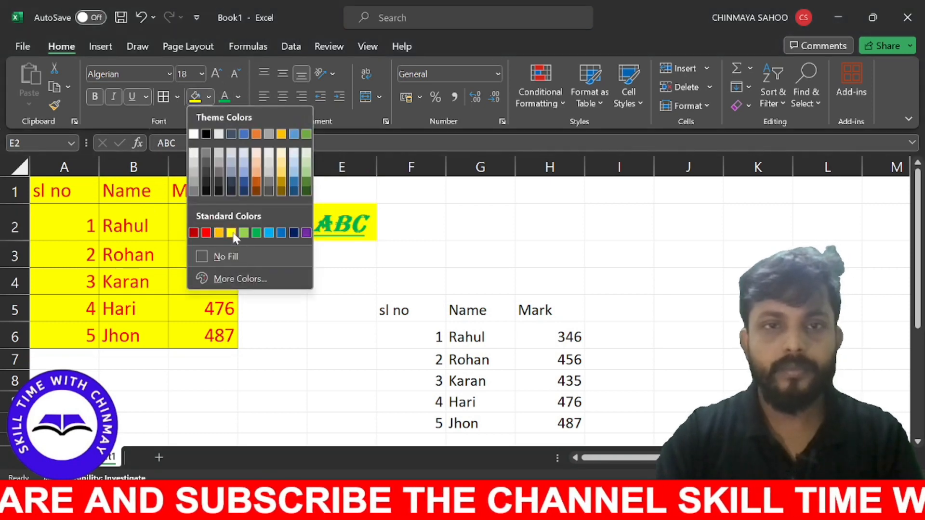
click(232, 233)
click(452, 246)
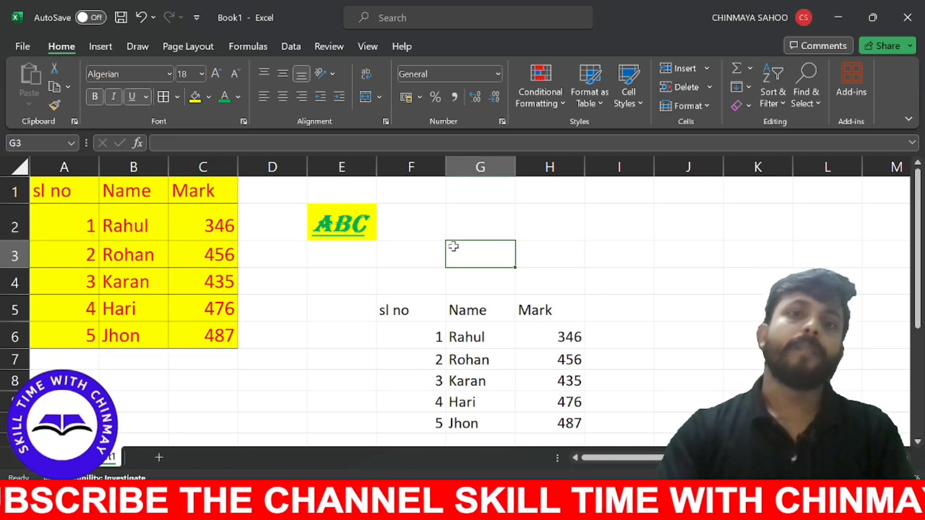
click(343, 227)
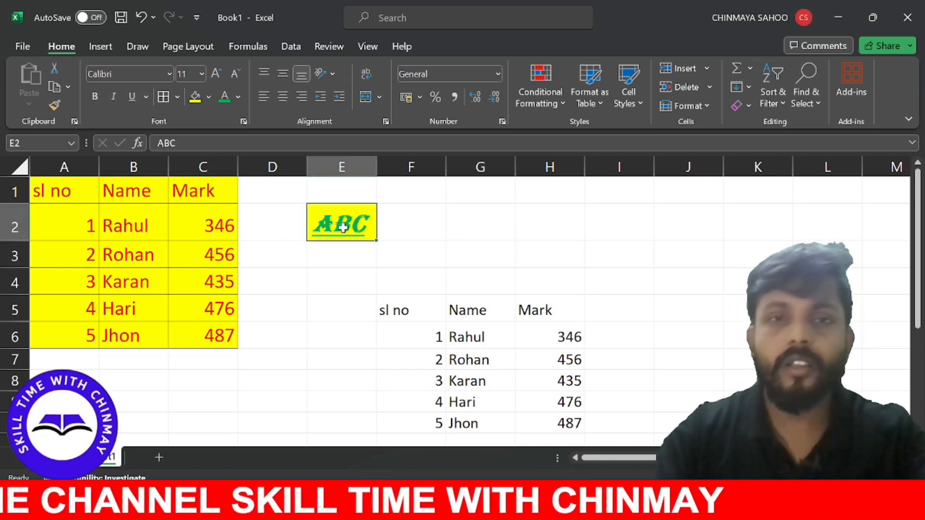
click(423, 271)
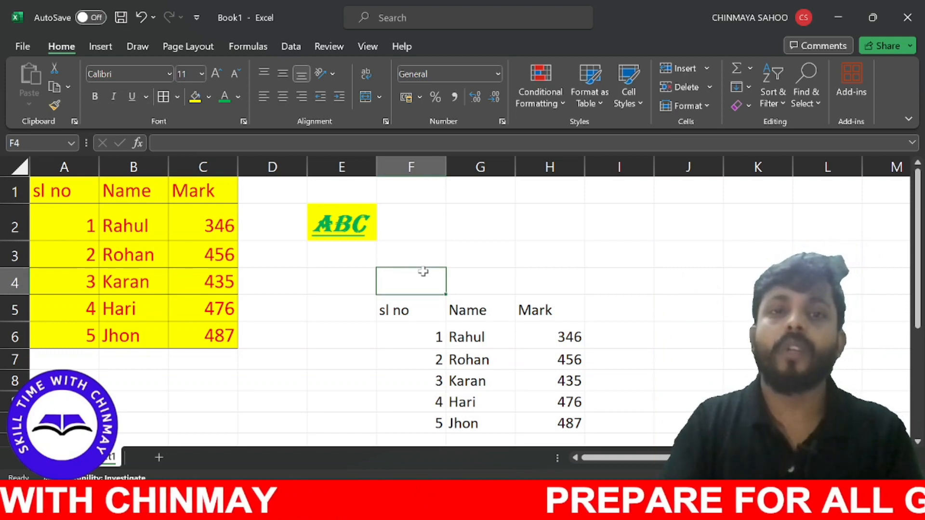
click(343, 232)
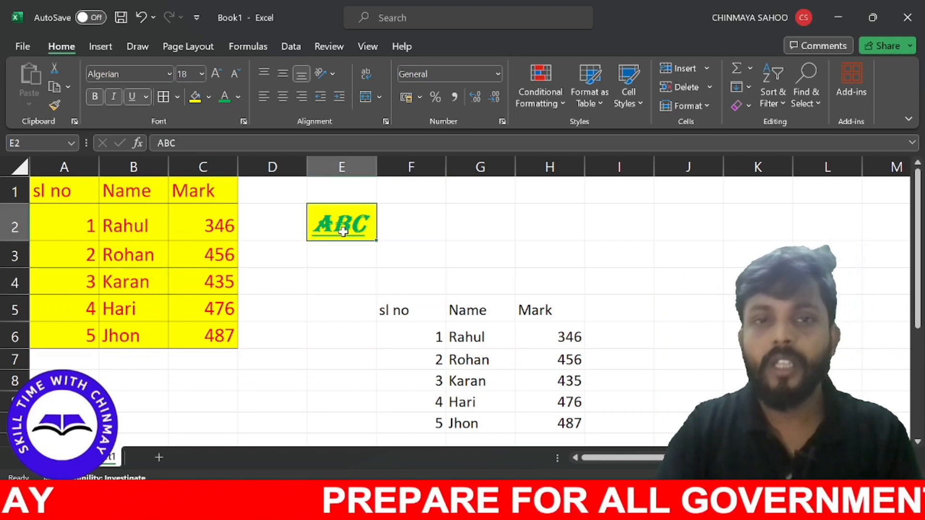
click(403, 236)
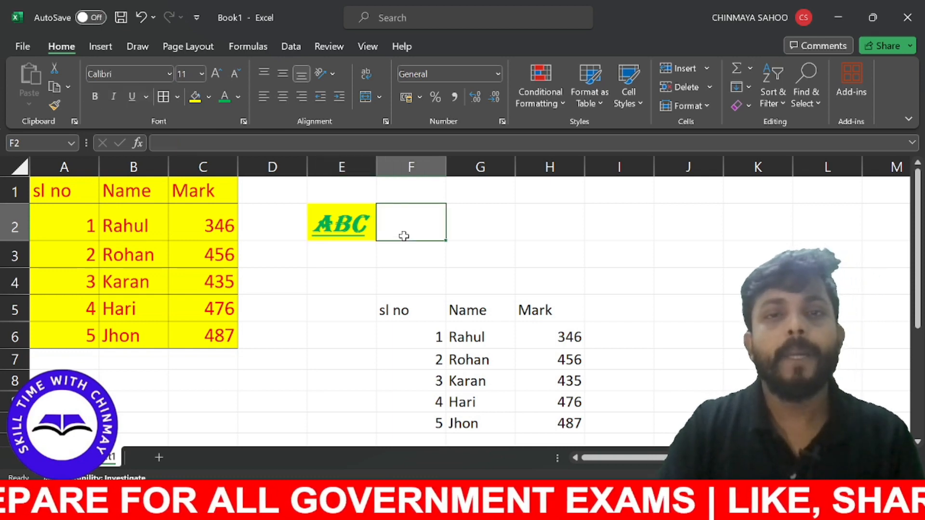
click(353, 226)
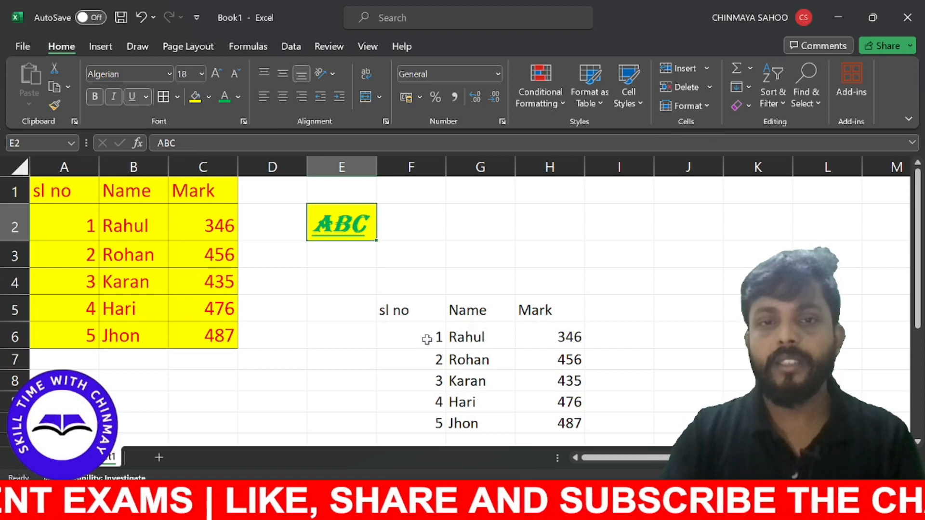
click(401, 313)
drag(400, 312, 543, 428)
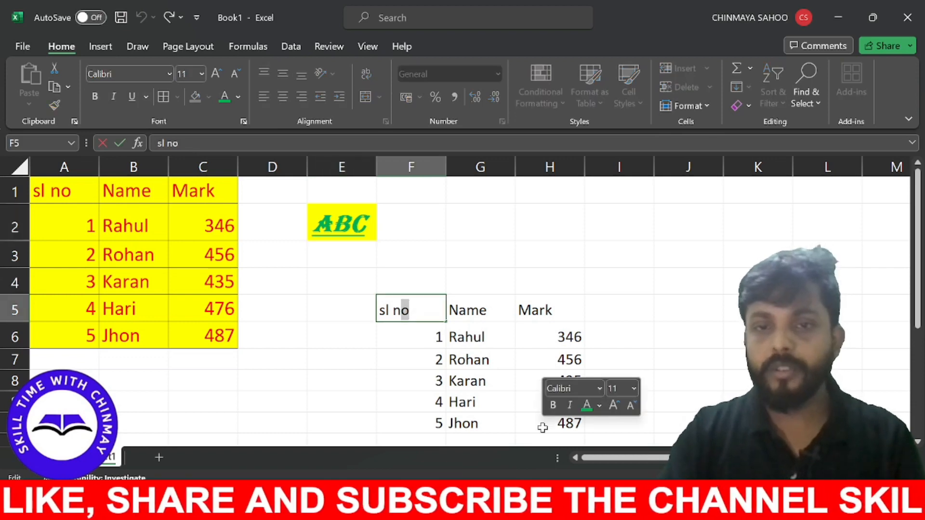
click(512, 388)
drag(421, 309, 565, 417)
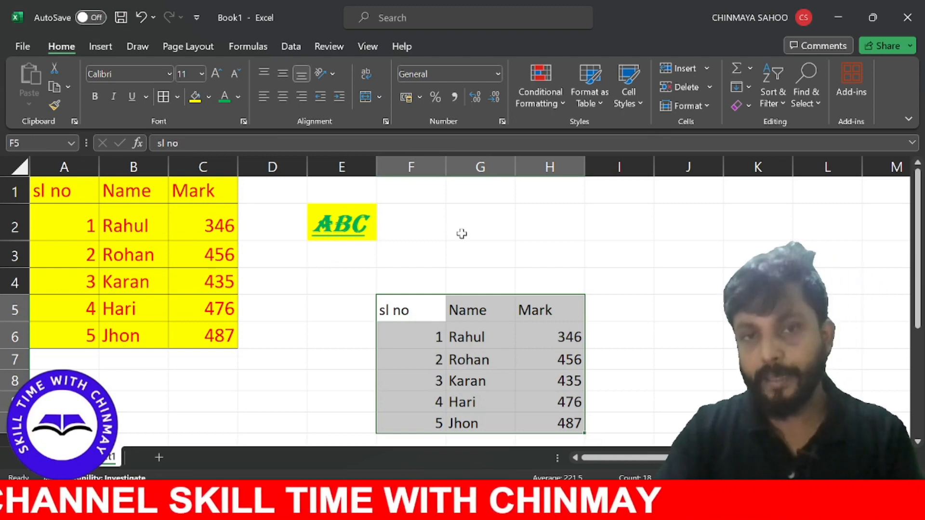
click(442, 257)
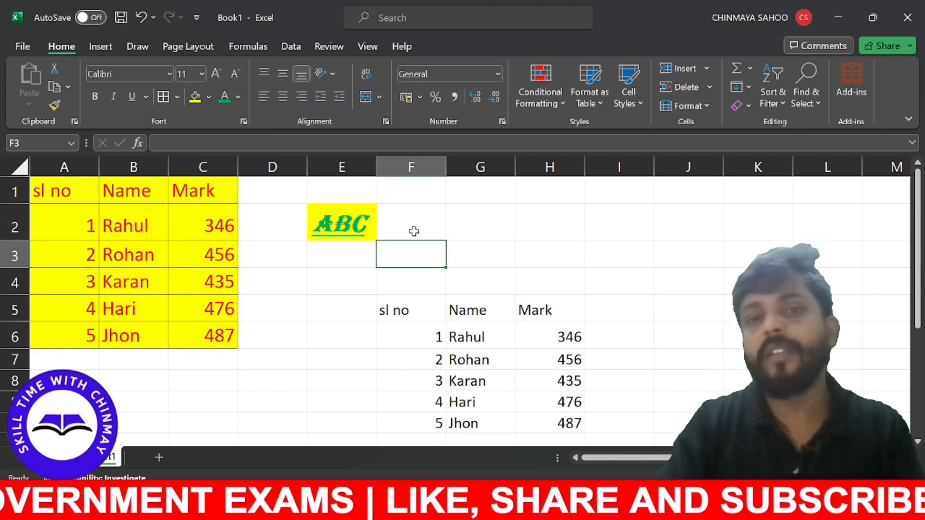
- Copy the formatting of cell E2 onto the plain marks table, F5:H10, with Format Painter
click(342, 222)
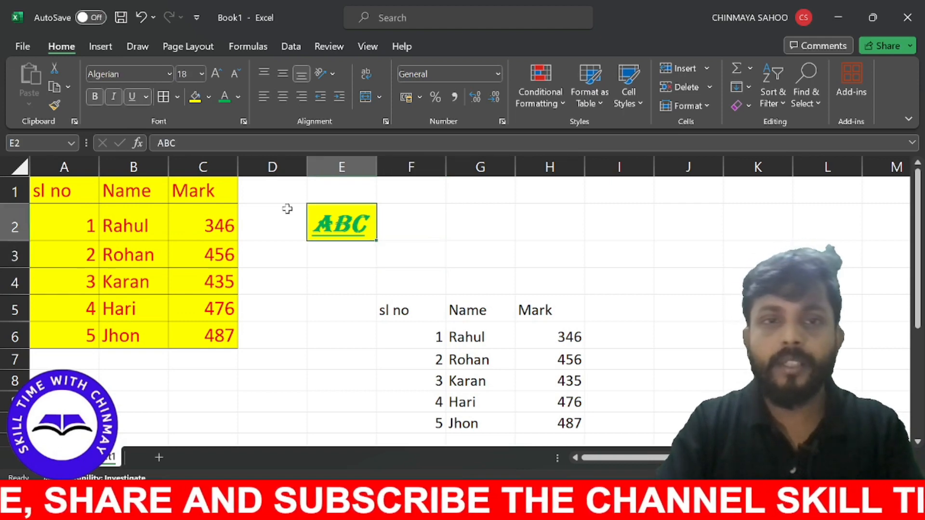
click(54, 106)
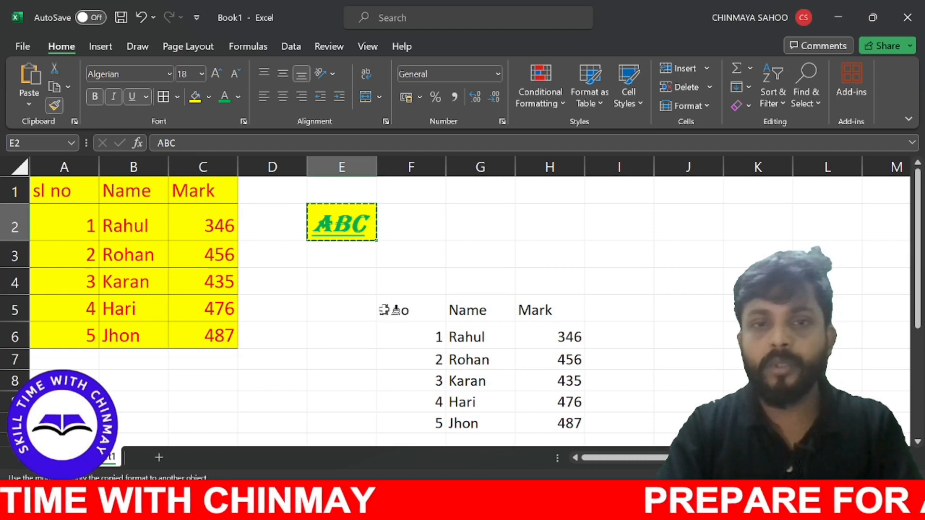
mouse_move(384, 309)
mouse_down()
mouse_move(474, 340)
mouse_move(551, 415)
mouse_up()
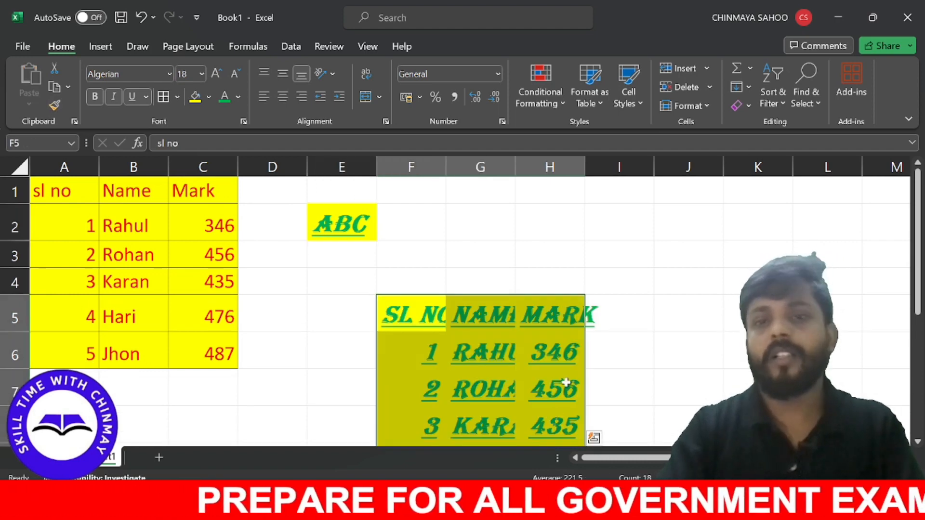
click(636, 367)
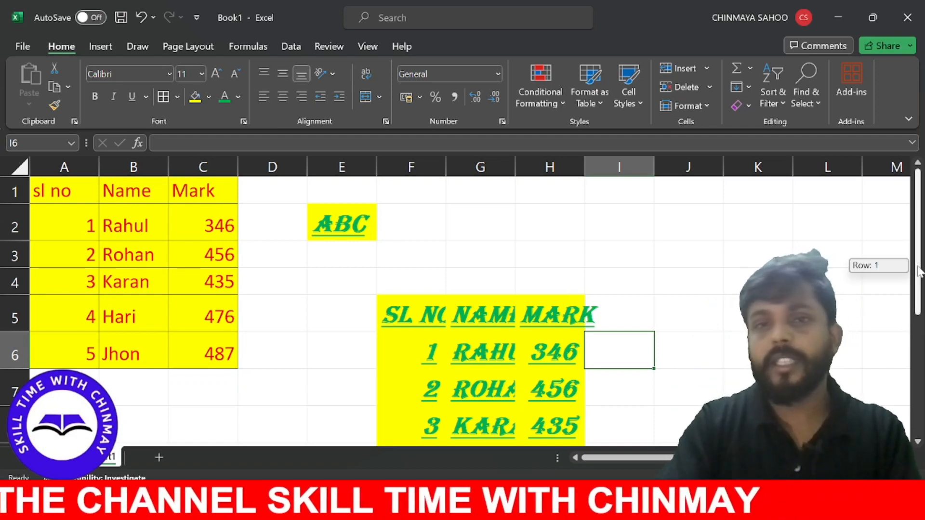
scroll(819, 267, down, 1)
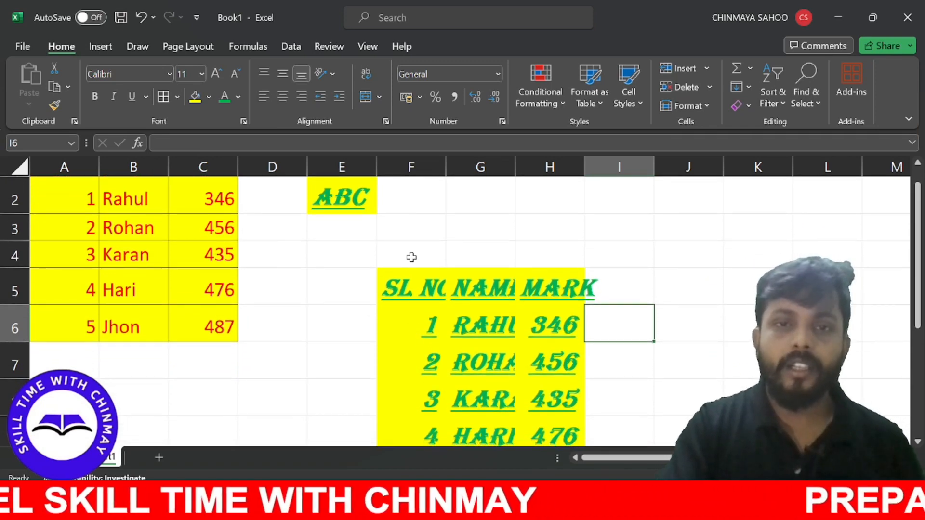
click(417, 166)
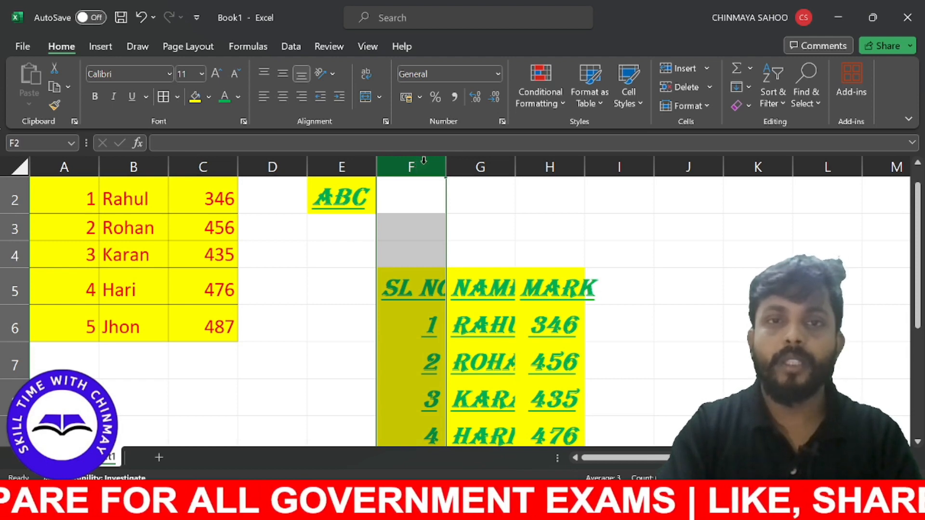
click(423, 160)
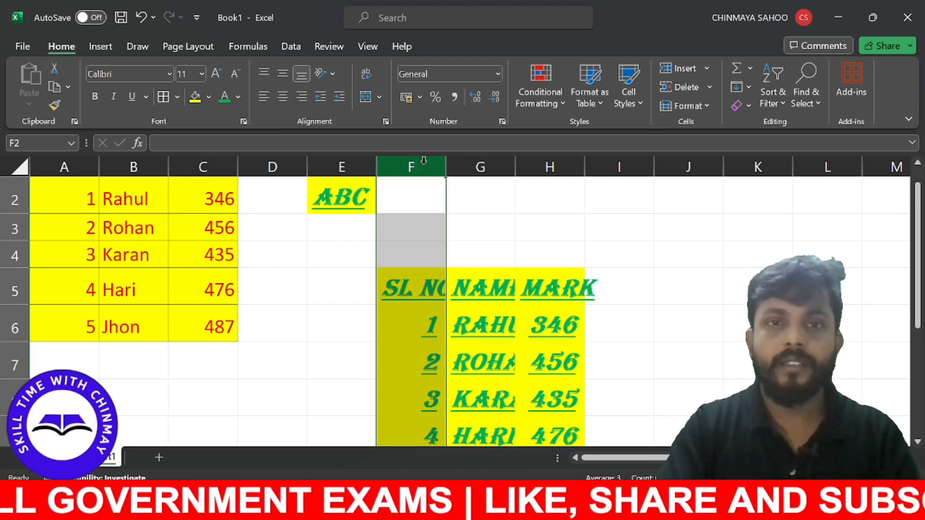
click(485, 197)
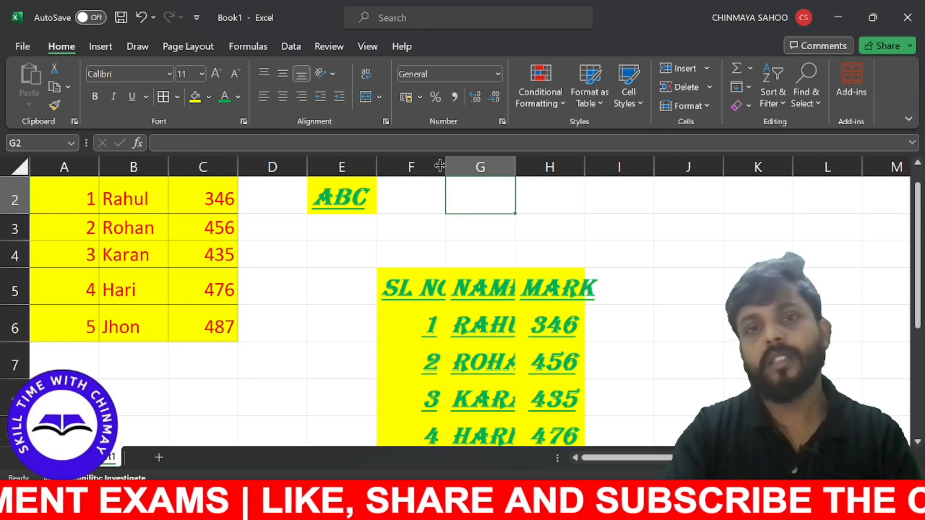
click(408, 165)
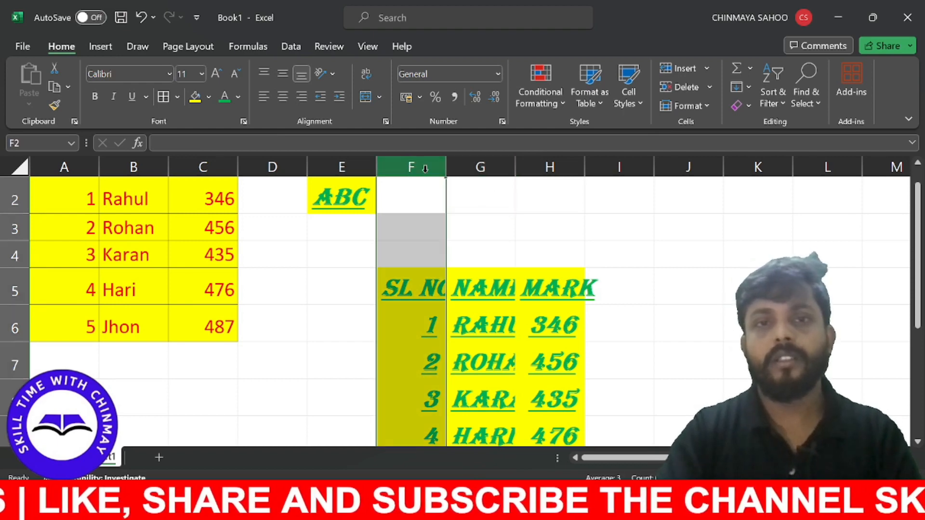
click(487, 200)
click(413, 165)
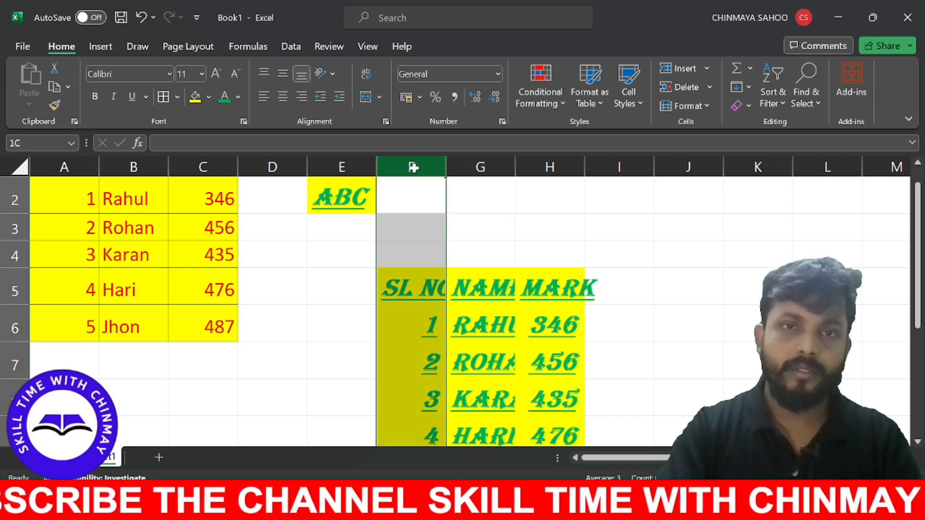
click(489, 213)
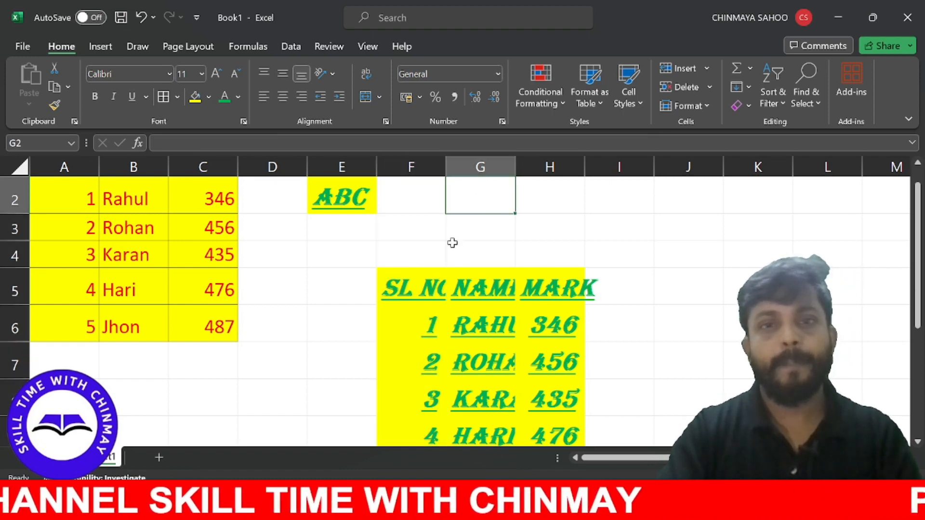
click(398, 163)
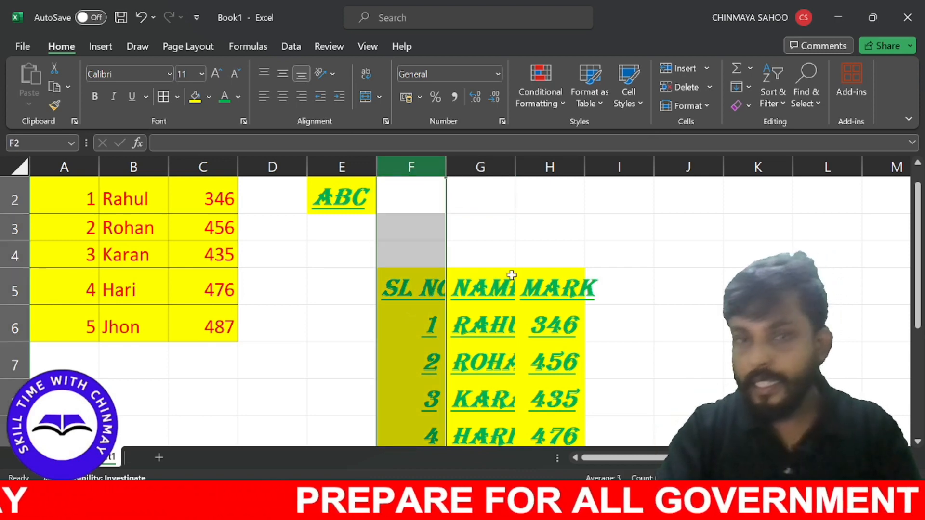
click(13, 291)
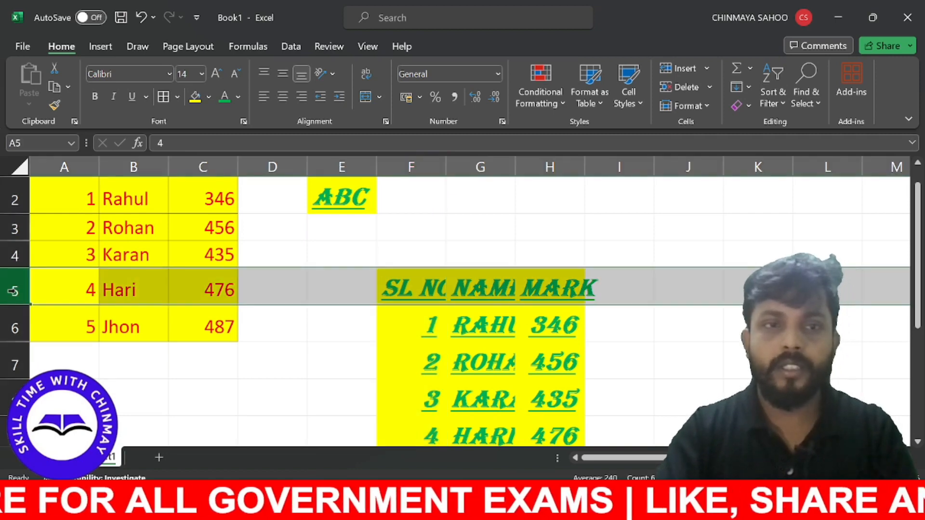
click(169, 368)
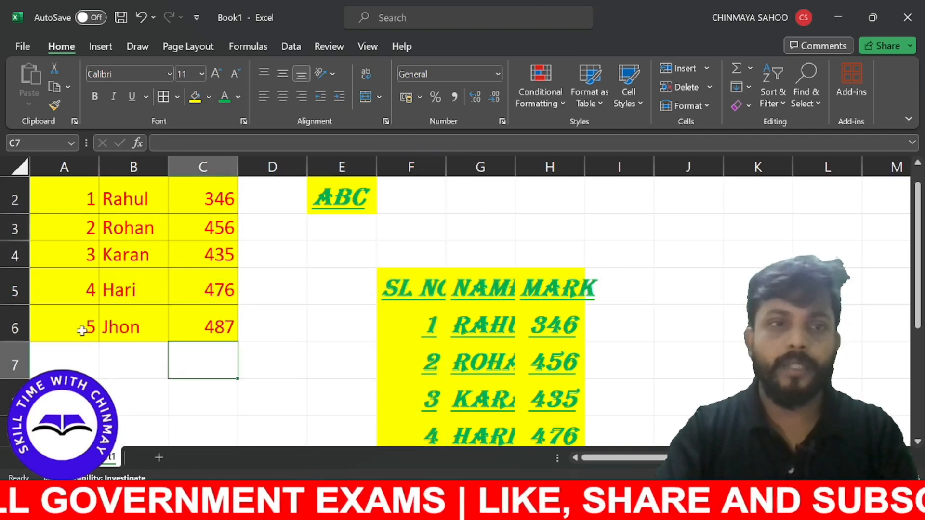
click(17, 287)
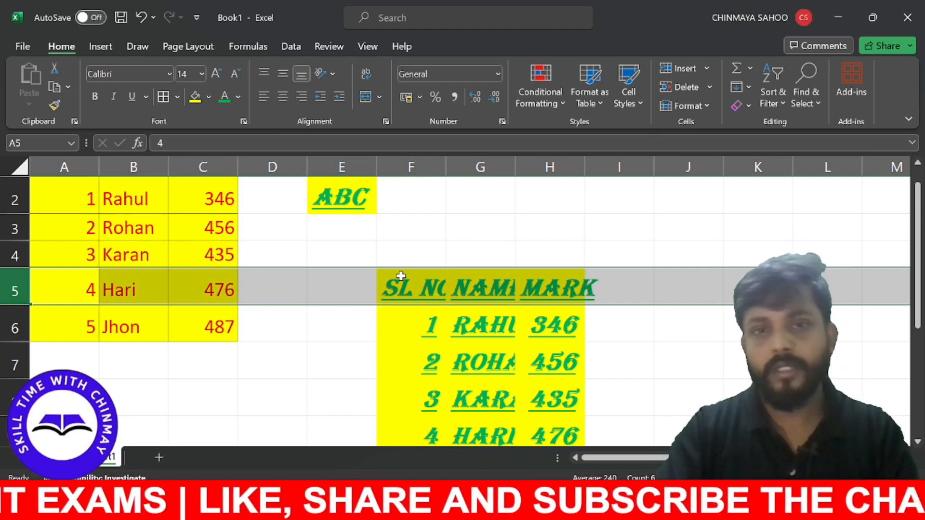
click(415, 288)
double_click(415, 288)
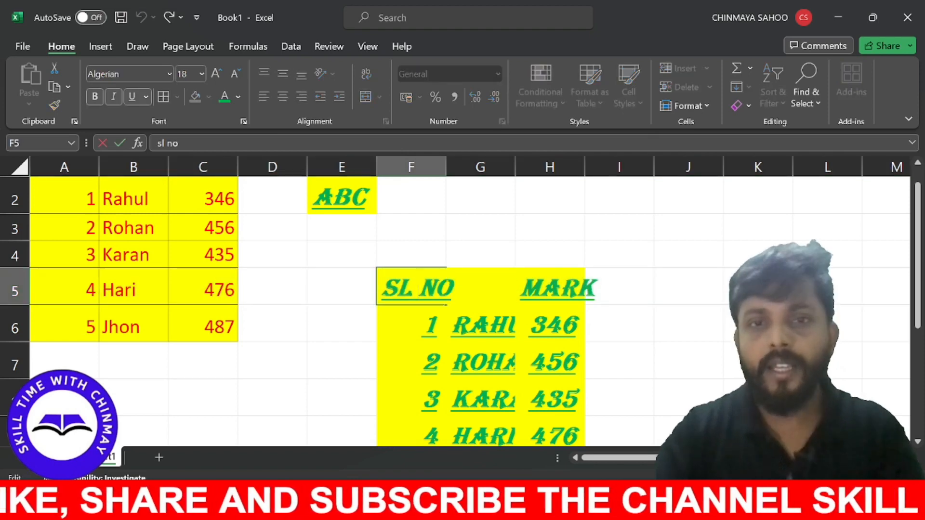
click(629, 233)
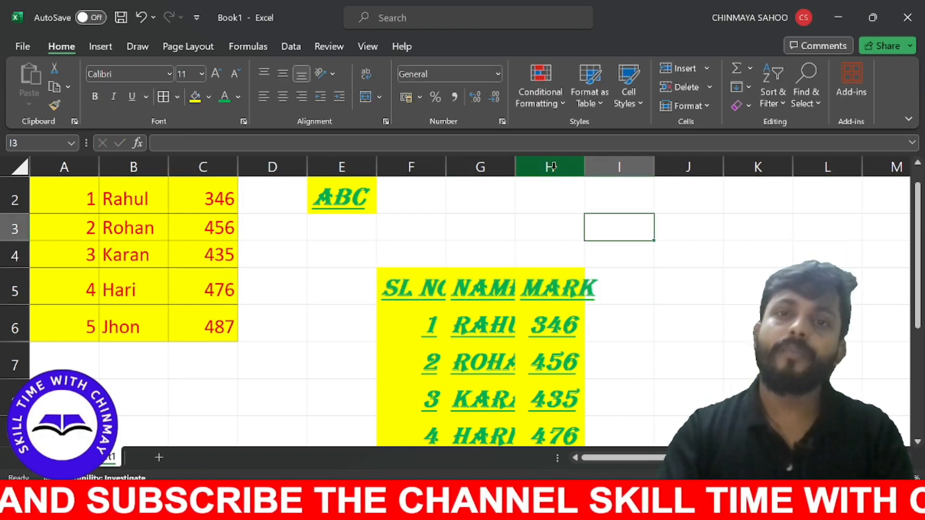
- AutoFit the widths of columns F to H to the contents of the Algerian-styled marks table, using the range F5:H9
drag(425, 290, 553, 437)
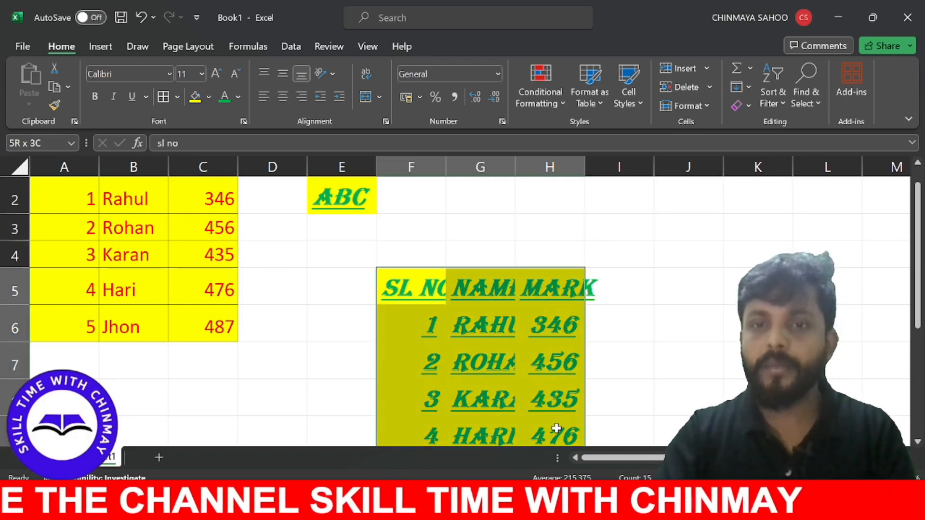
click(703, 105)
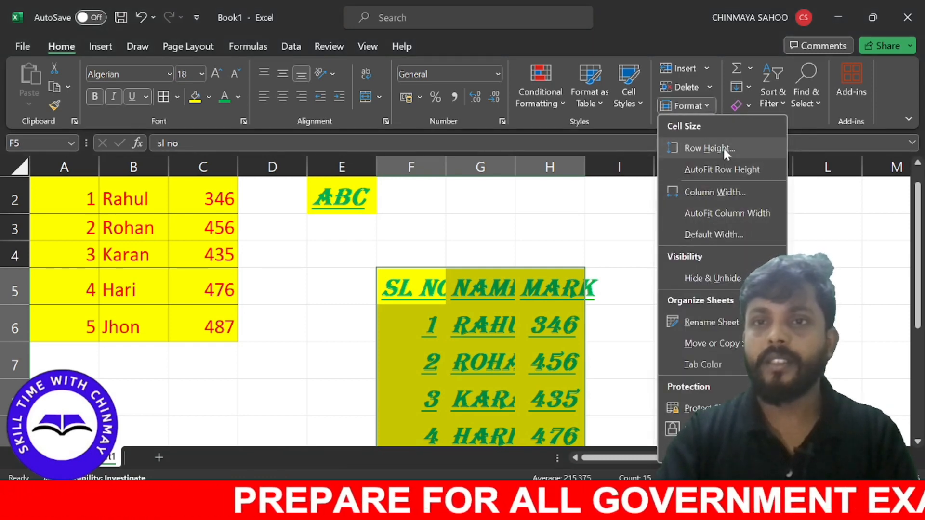
click(727, 192)
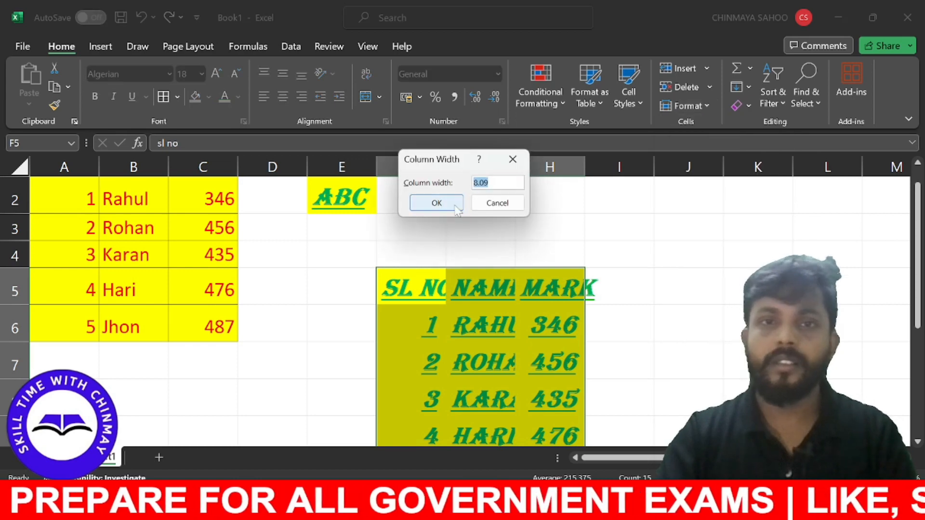
click(446, 201)
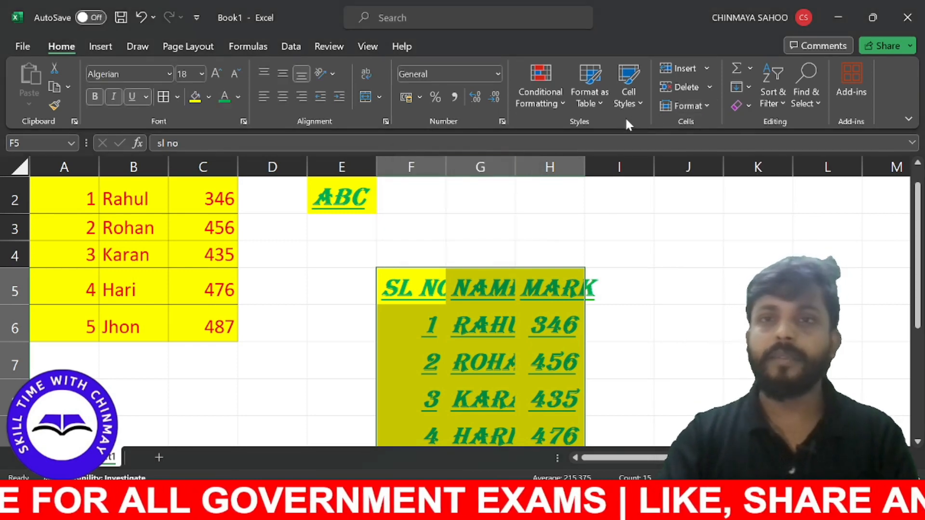
click(699, 105)
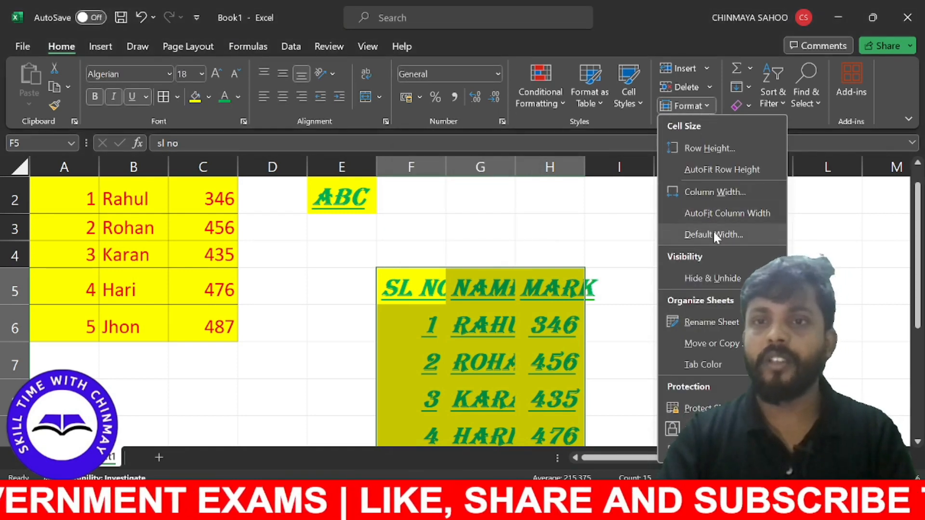
click(717, 213)
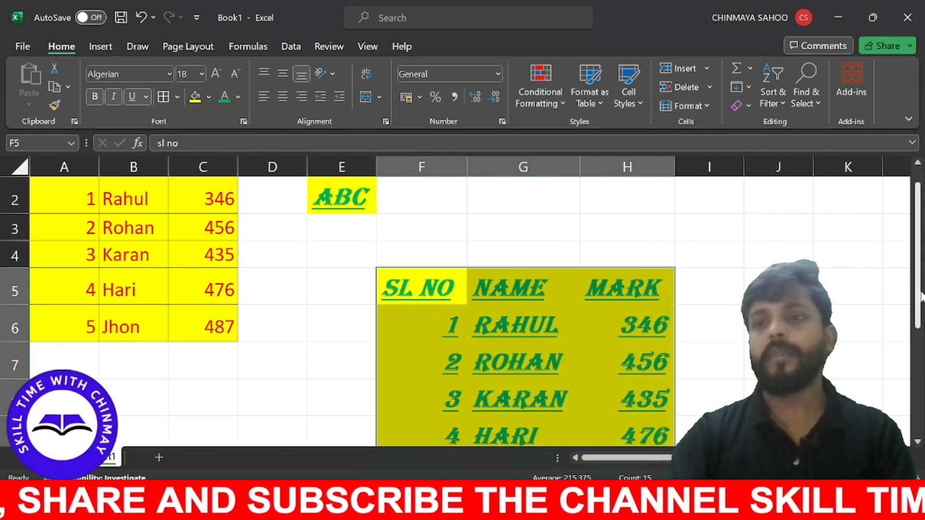
drag(919, 293, 919, 320)
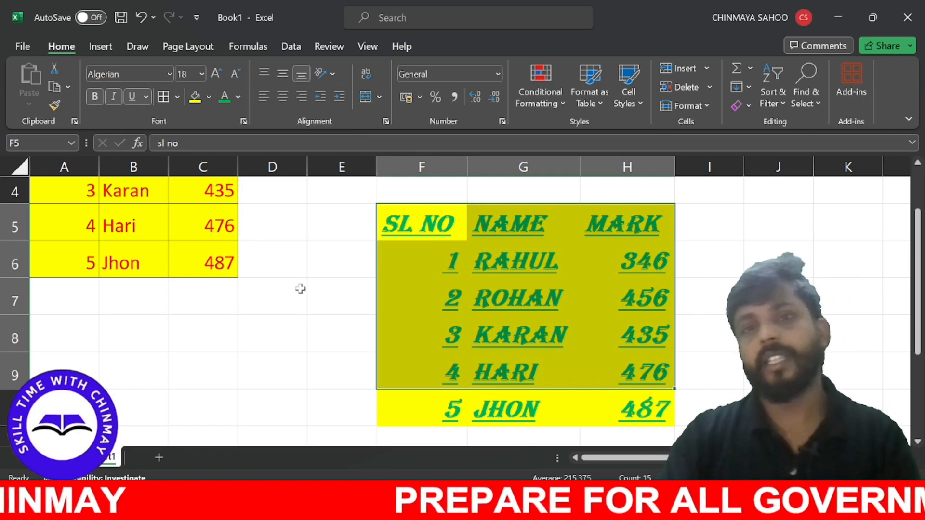
click(343, 327)
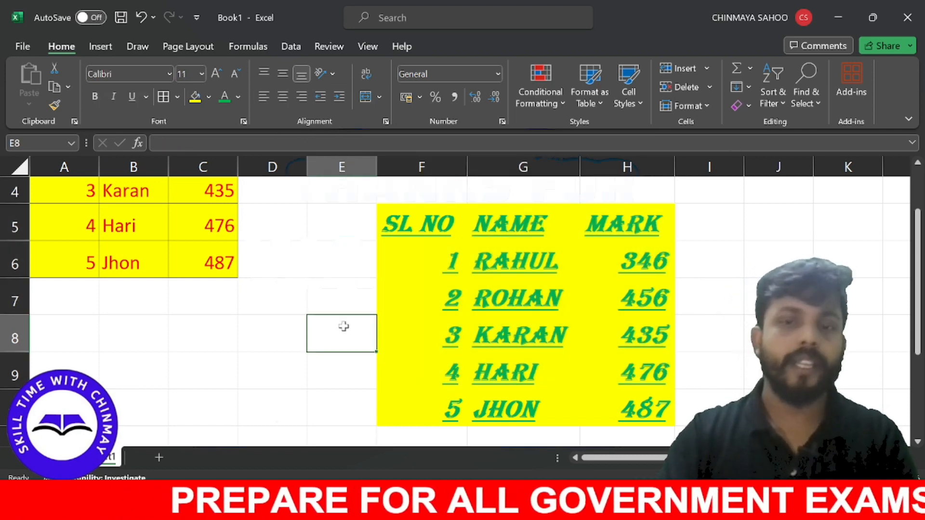